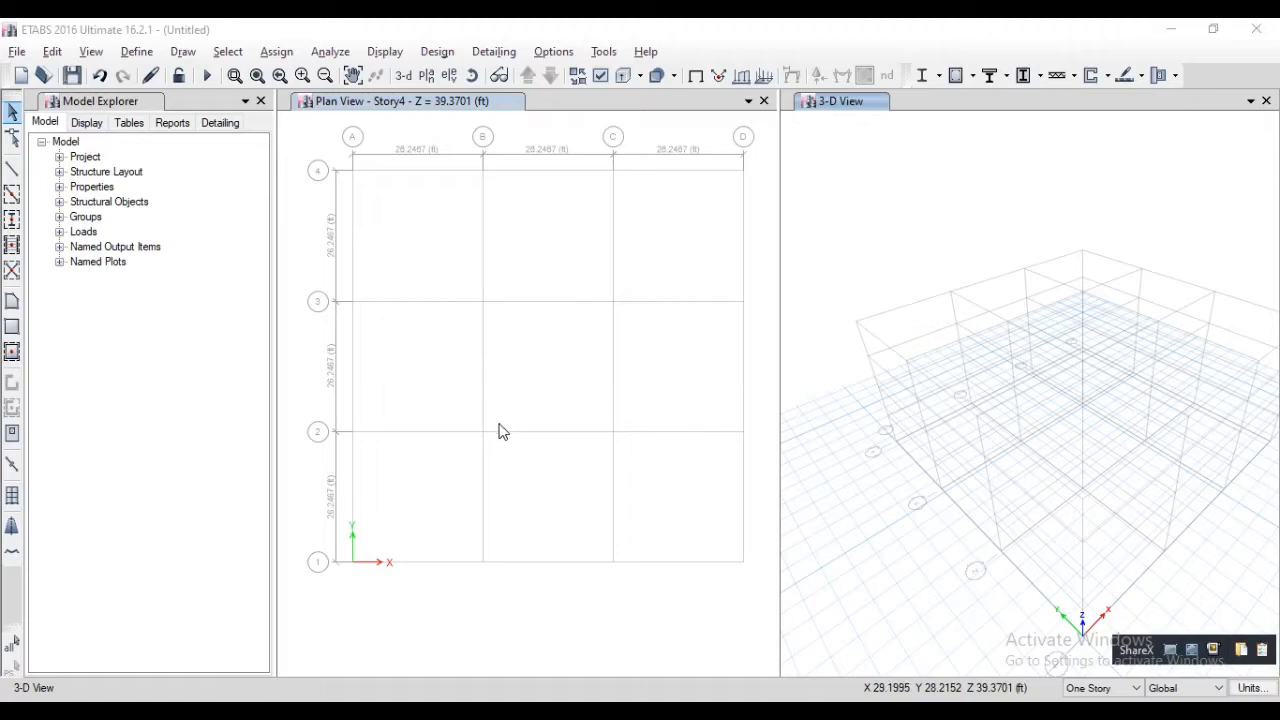
- Set the model's units to the U.S. defaults
click(1253, 688)
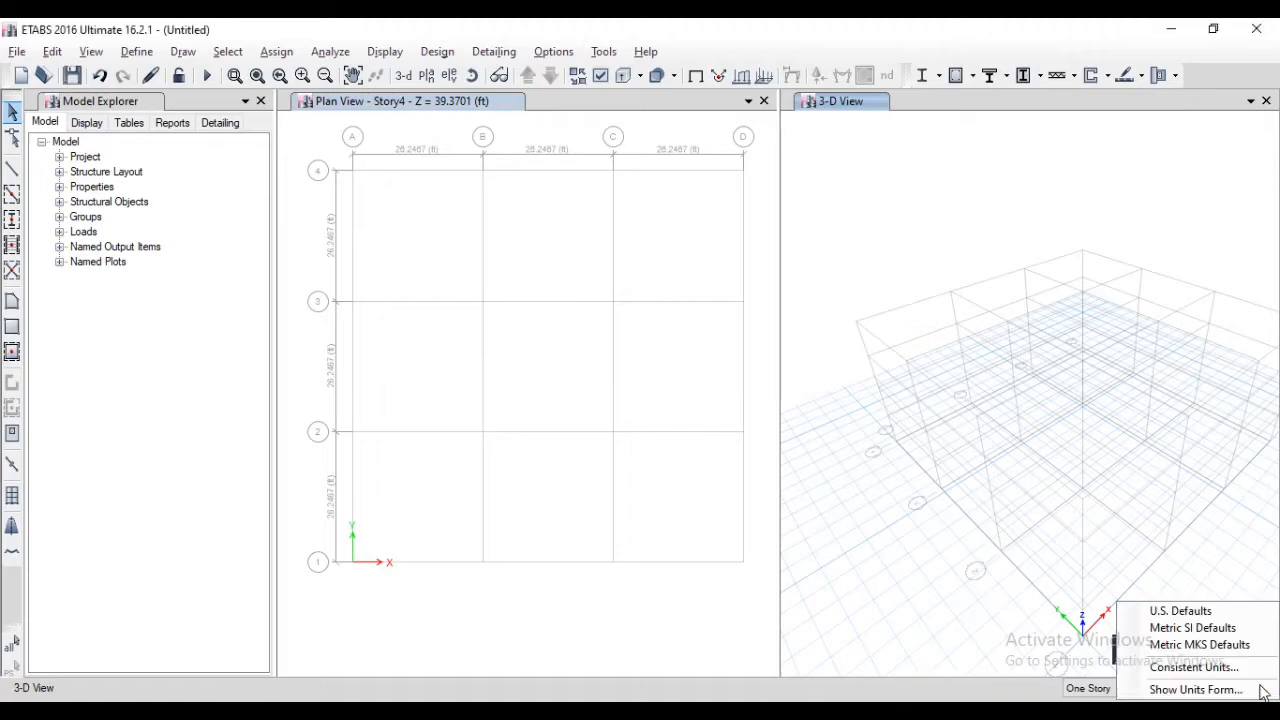
click(1181, 618)
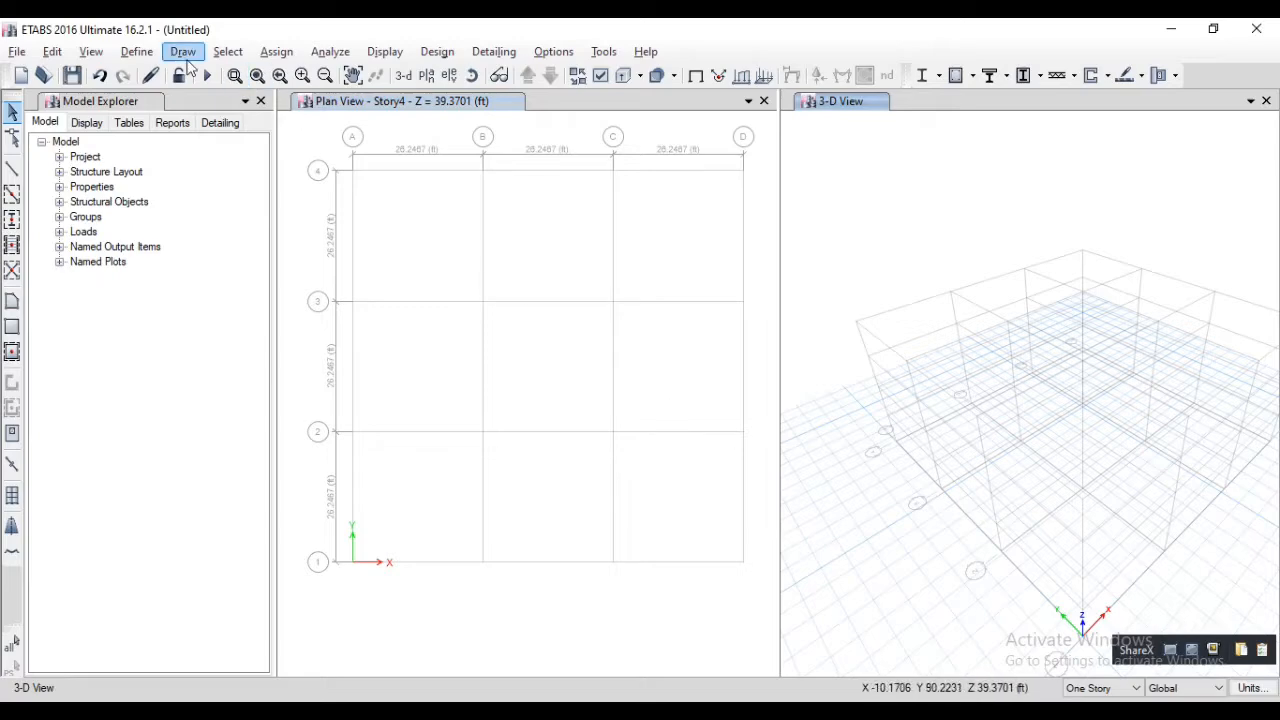
- Start adding a new material in the material definitions, with United States as its region
click(137, 52)
click(172, 75)
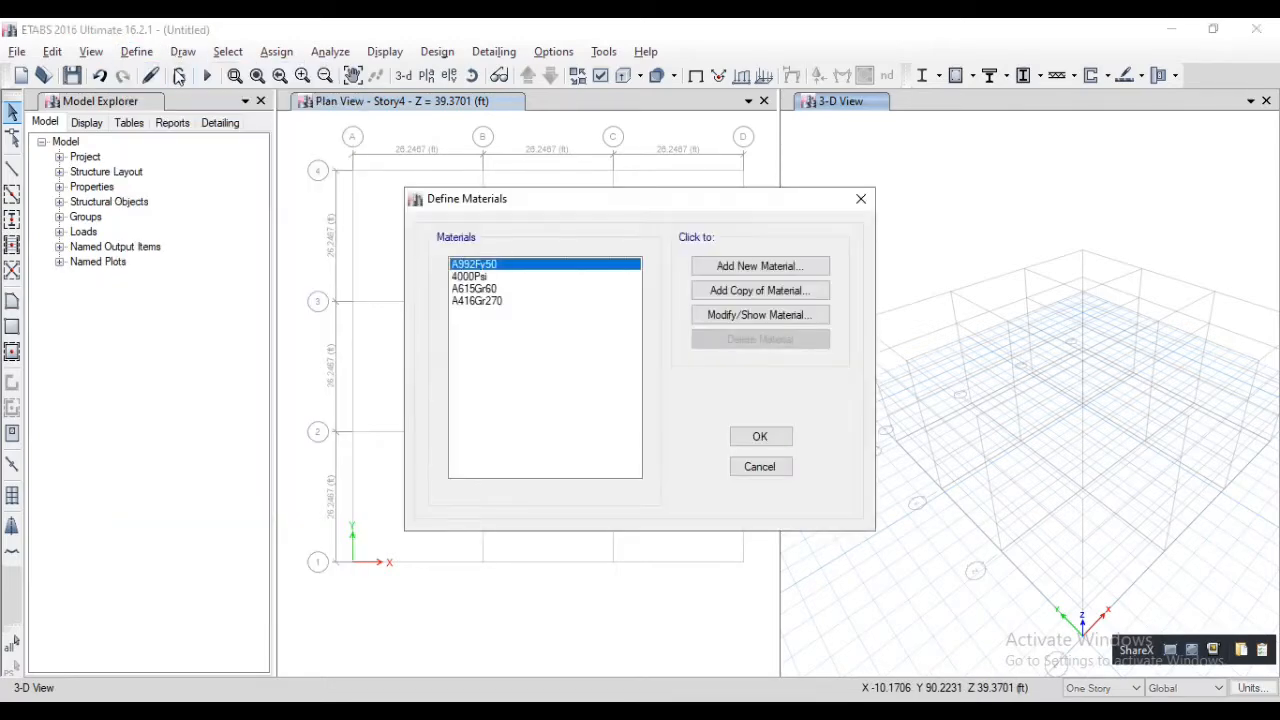
click(745, 268)
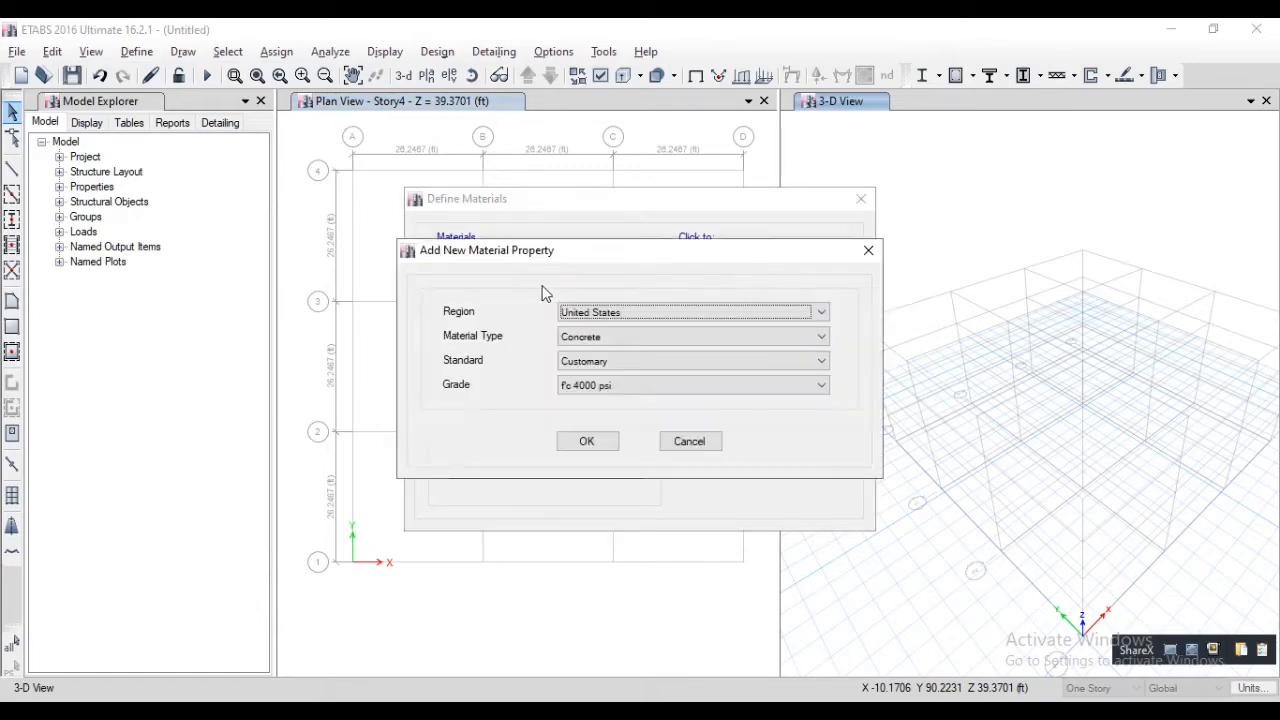
click(580, 312)
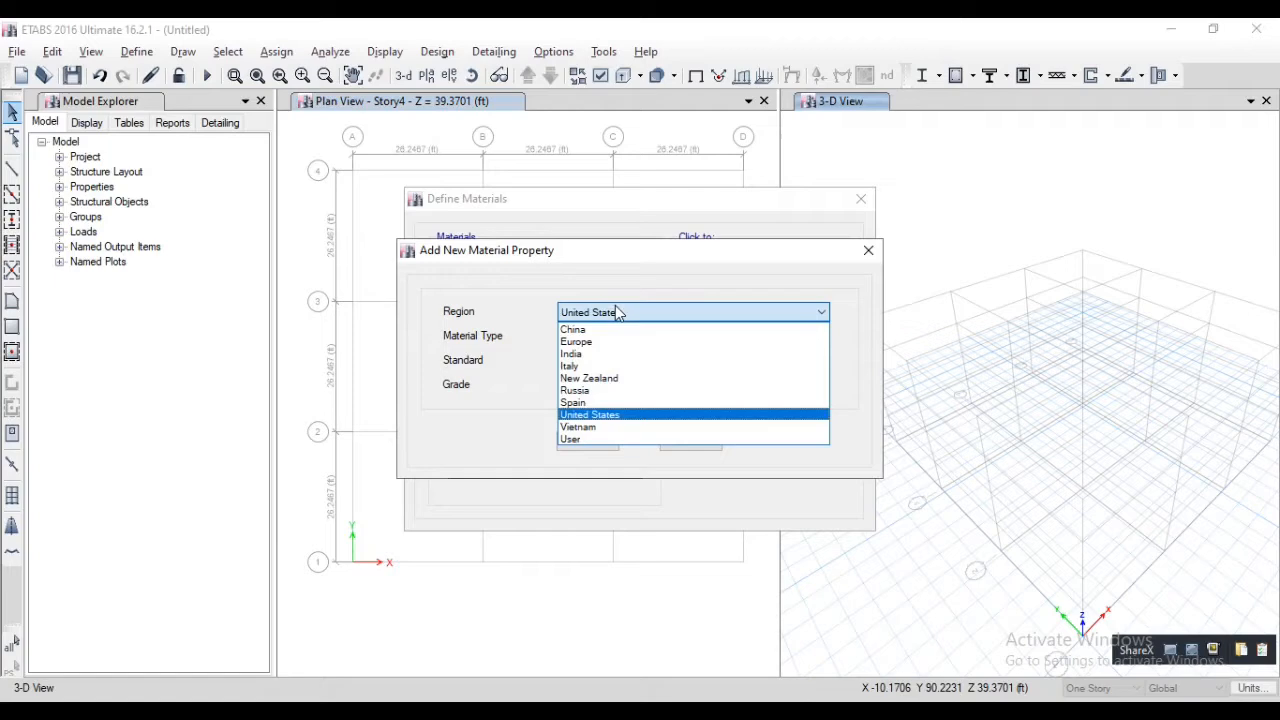
click(594, 414)
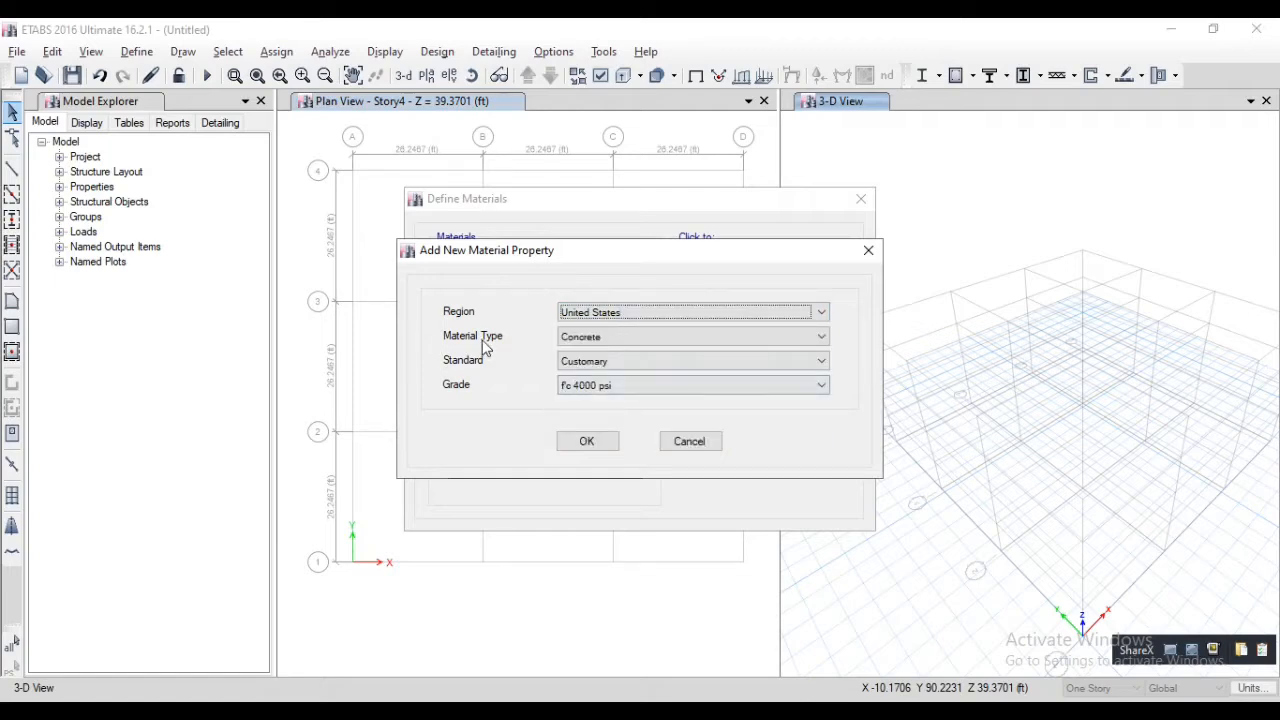
- Set the new material's type to Steel with standard ASTM A36 and Grade 36
click(594, 338)
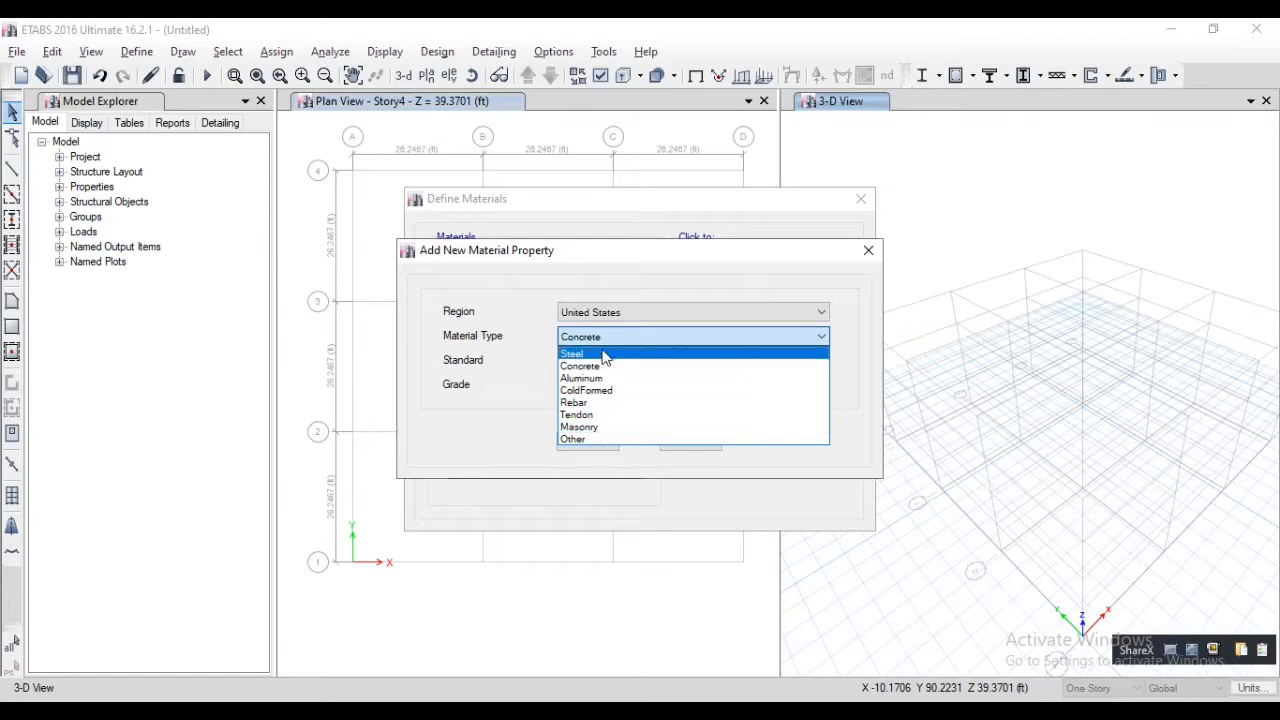
click(607, 346)
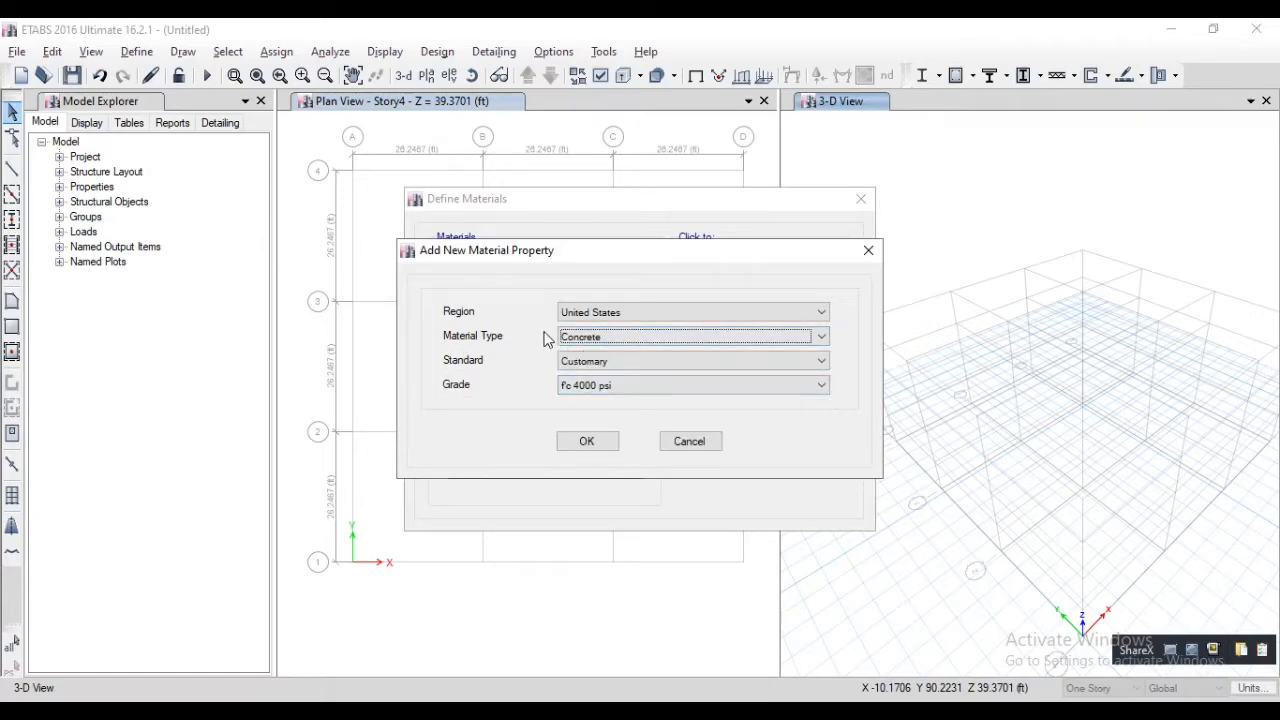
click(587, 340)
click(596, 348)
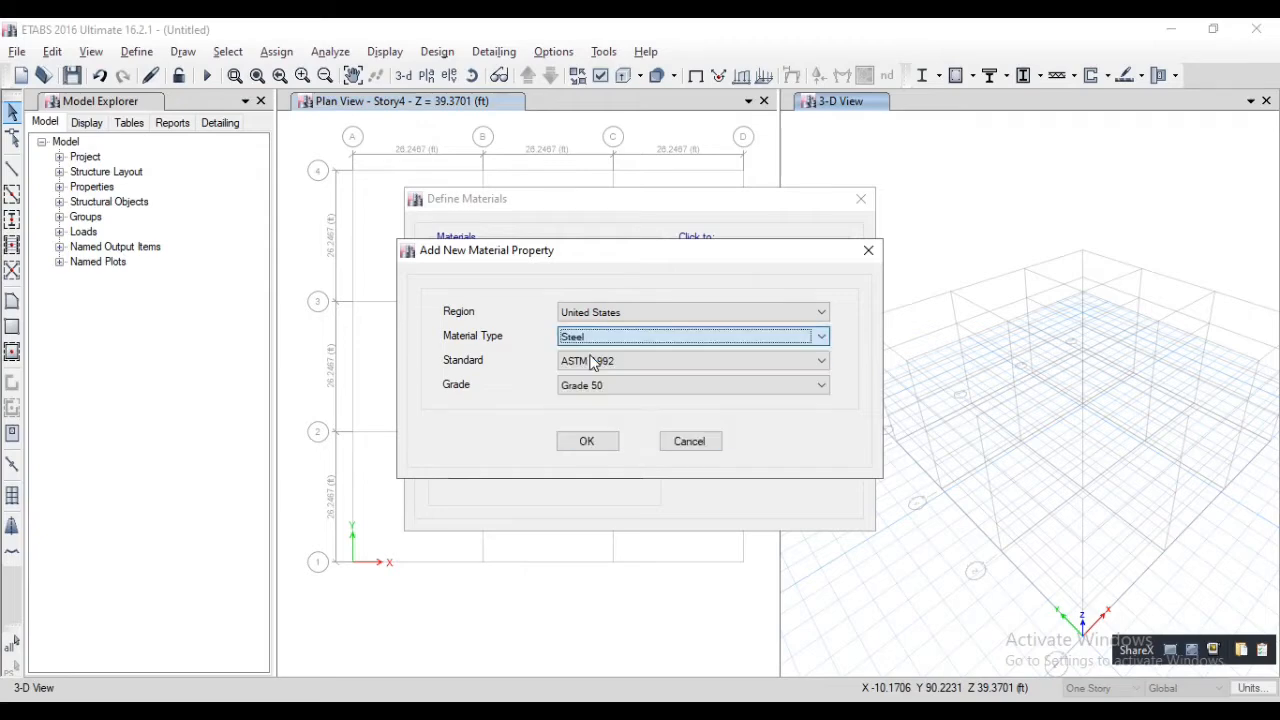
click(562, 362)
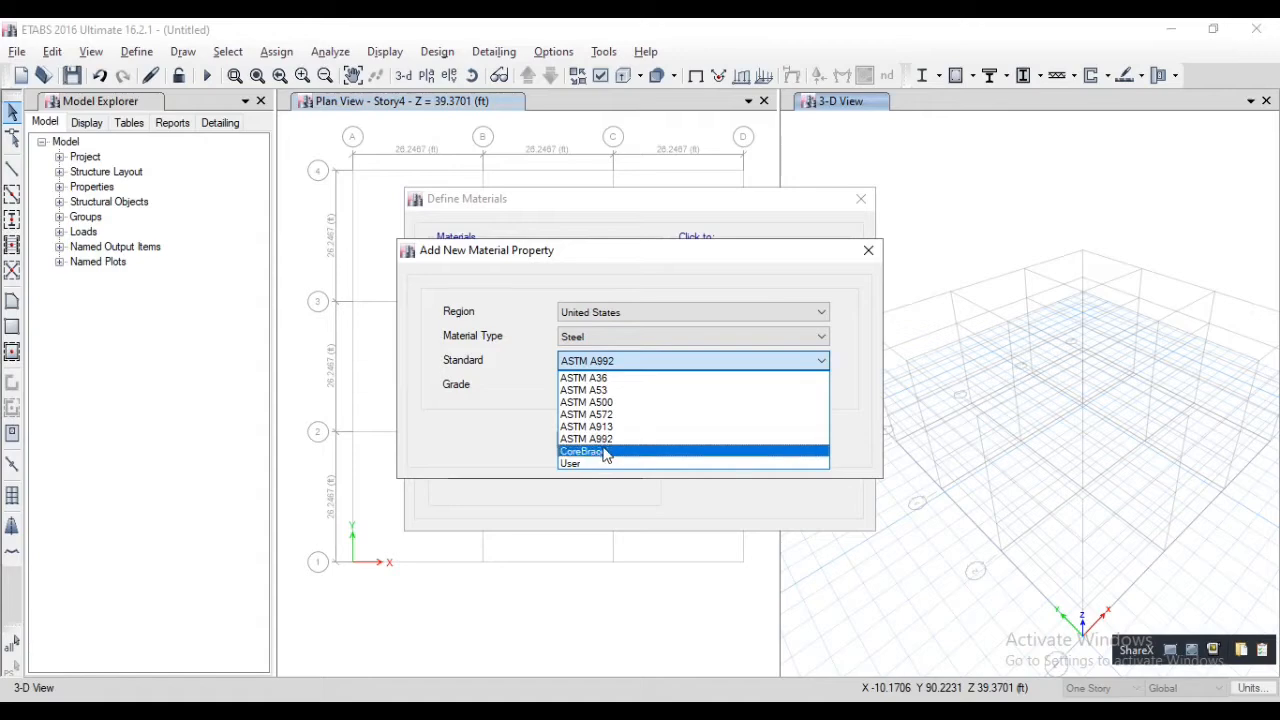
click(592, 360)
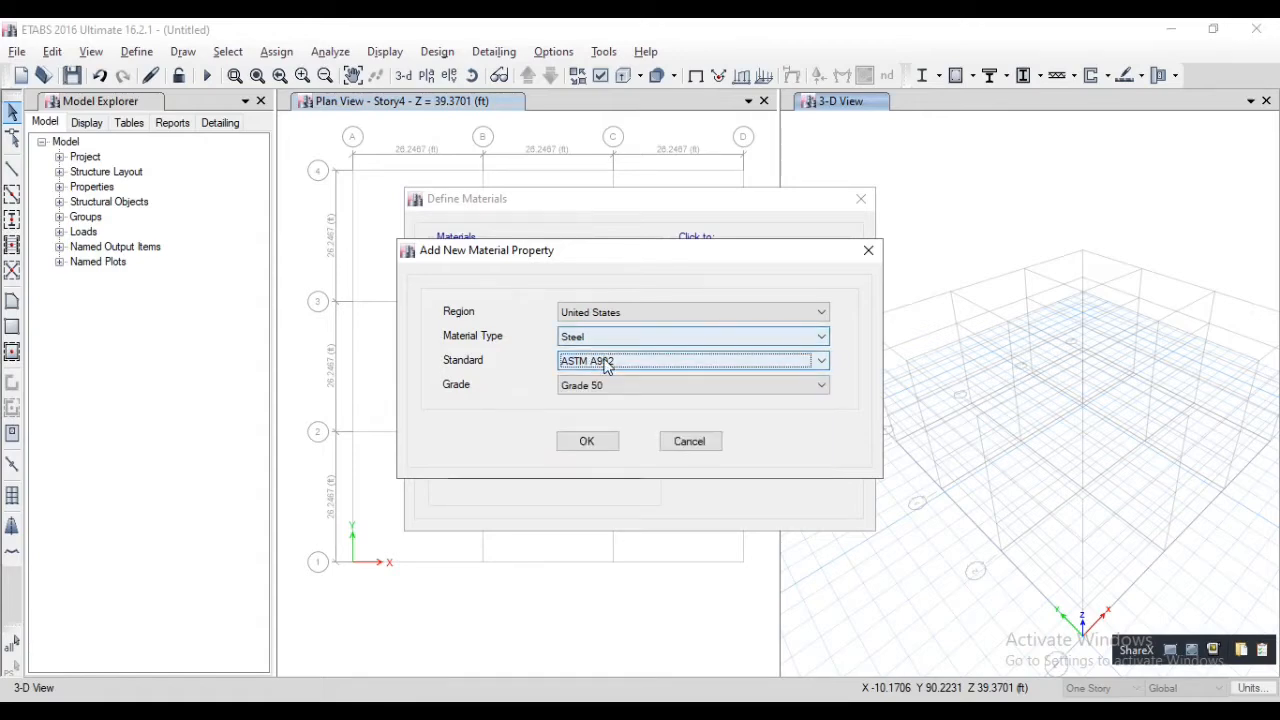
click(606, 366)
click(588, 374)
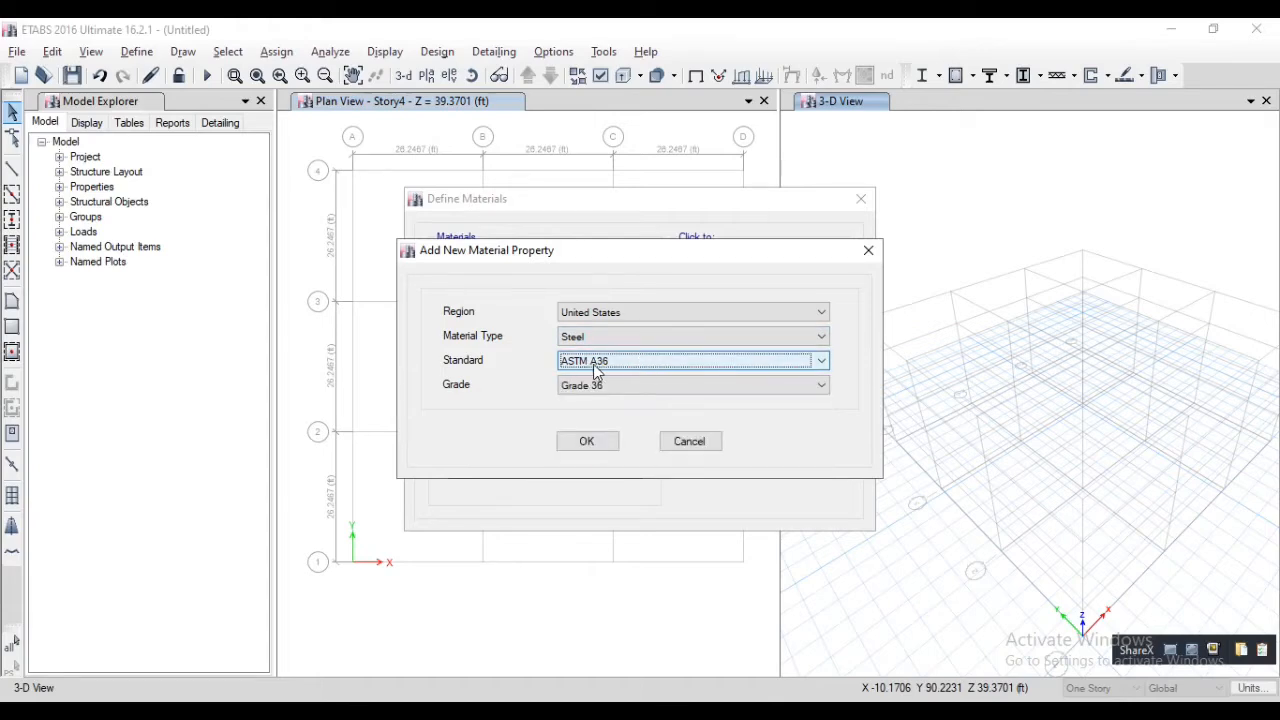
click(607, 386)
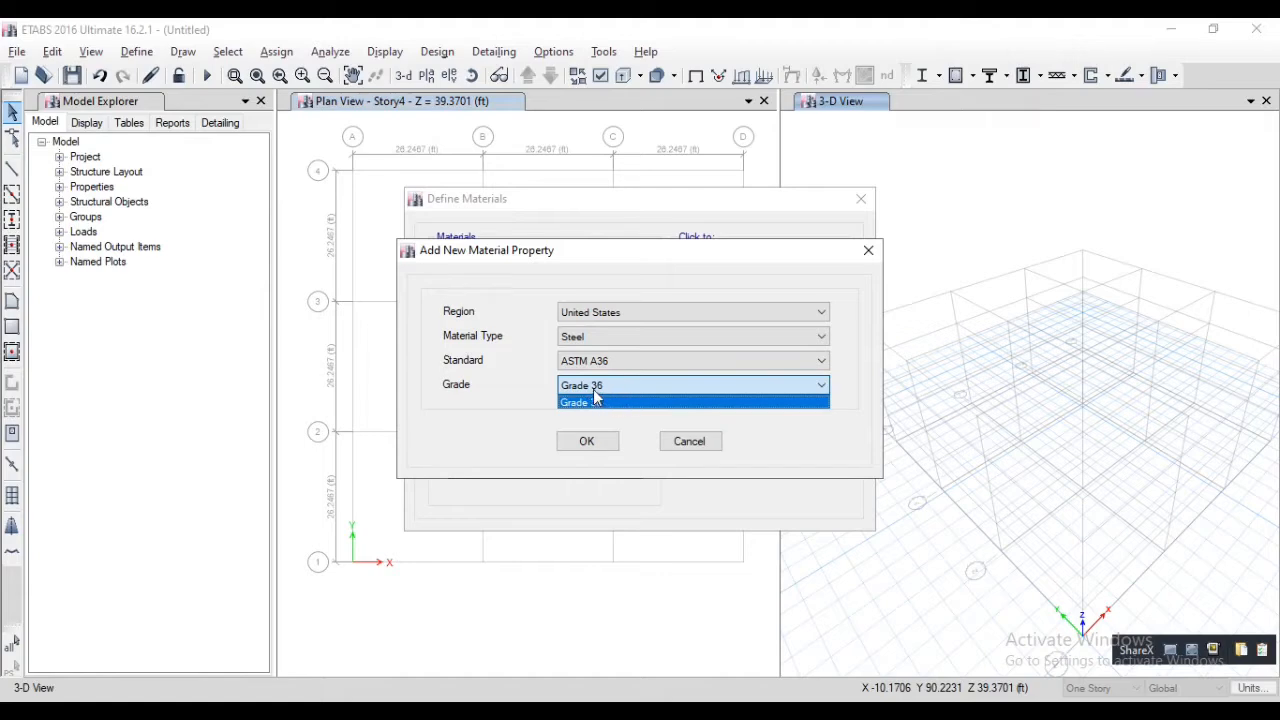
click(600, 390)
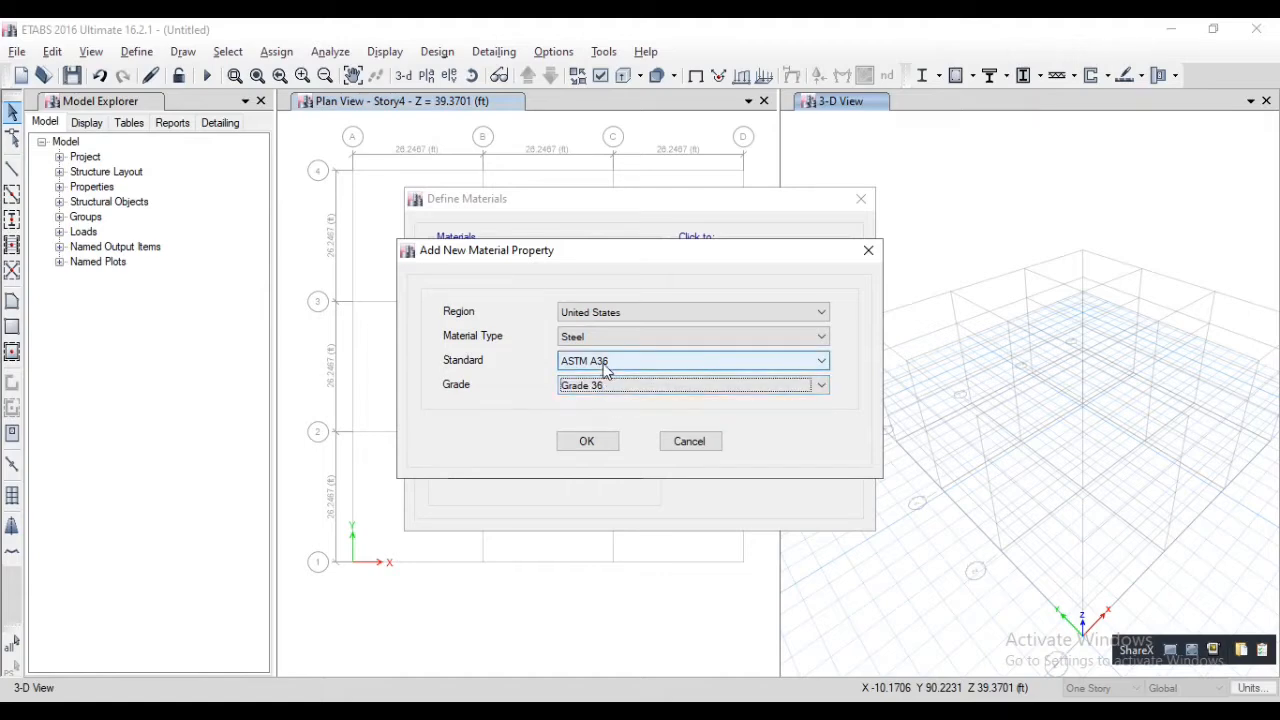
- Change the steel standard to ASTM A53 with Grade B
click(605, 367)
click(603, 390)
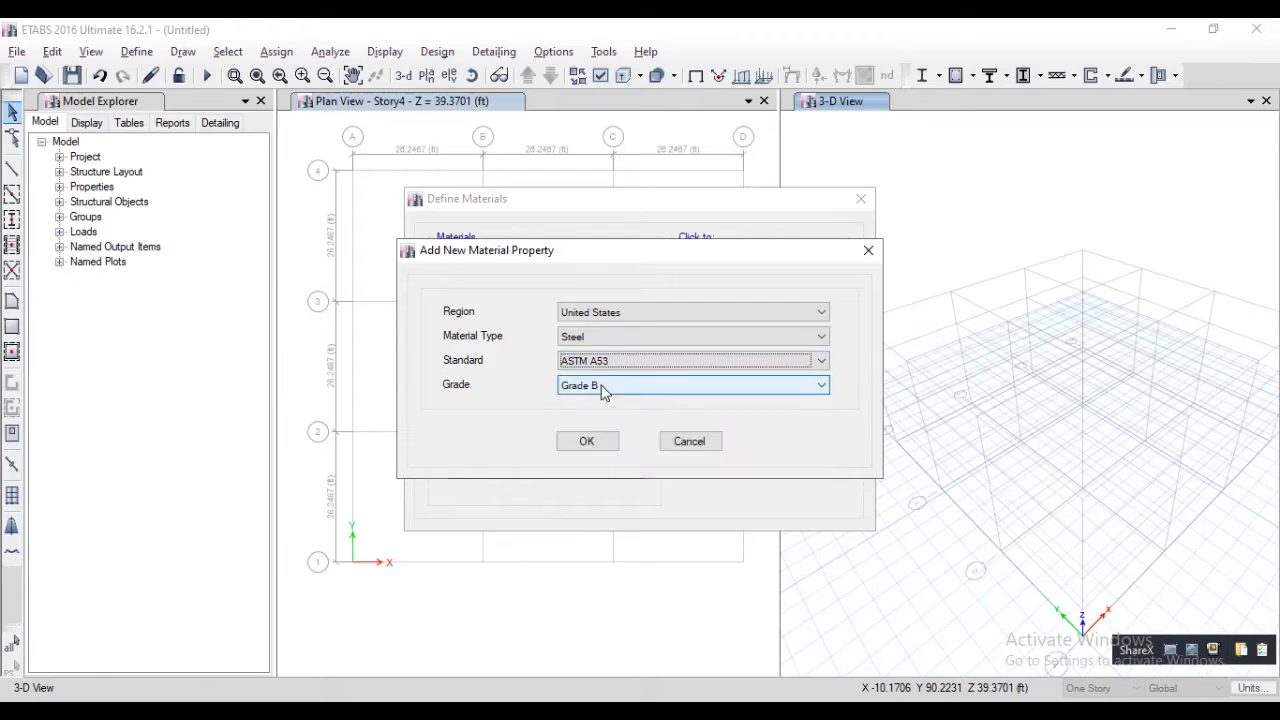
click(604, 386)
click(604, 385)
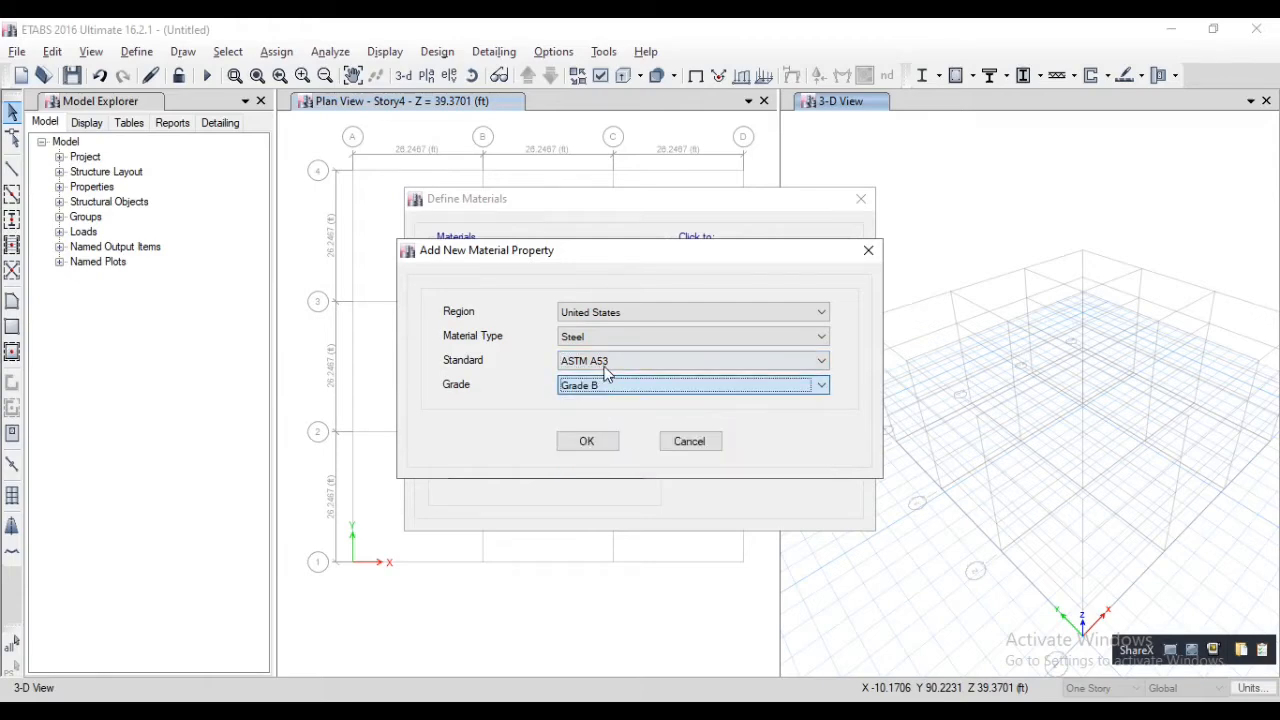
- Change the steel standard to ASTM A500 and review the grades it offers
click(603, 362)
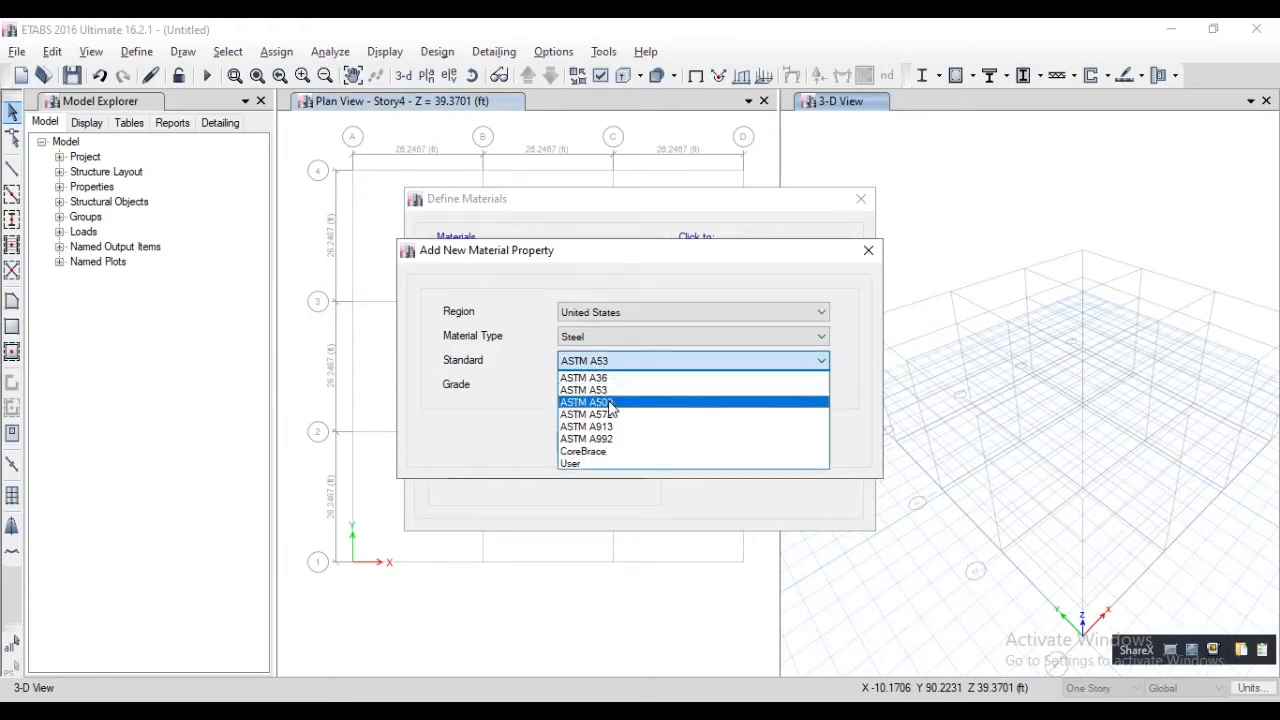
click(613, 402)
click(605, 386)
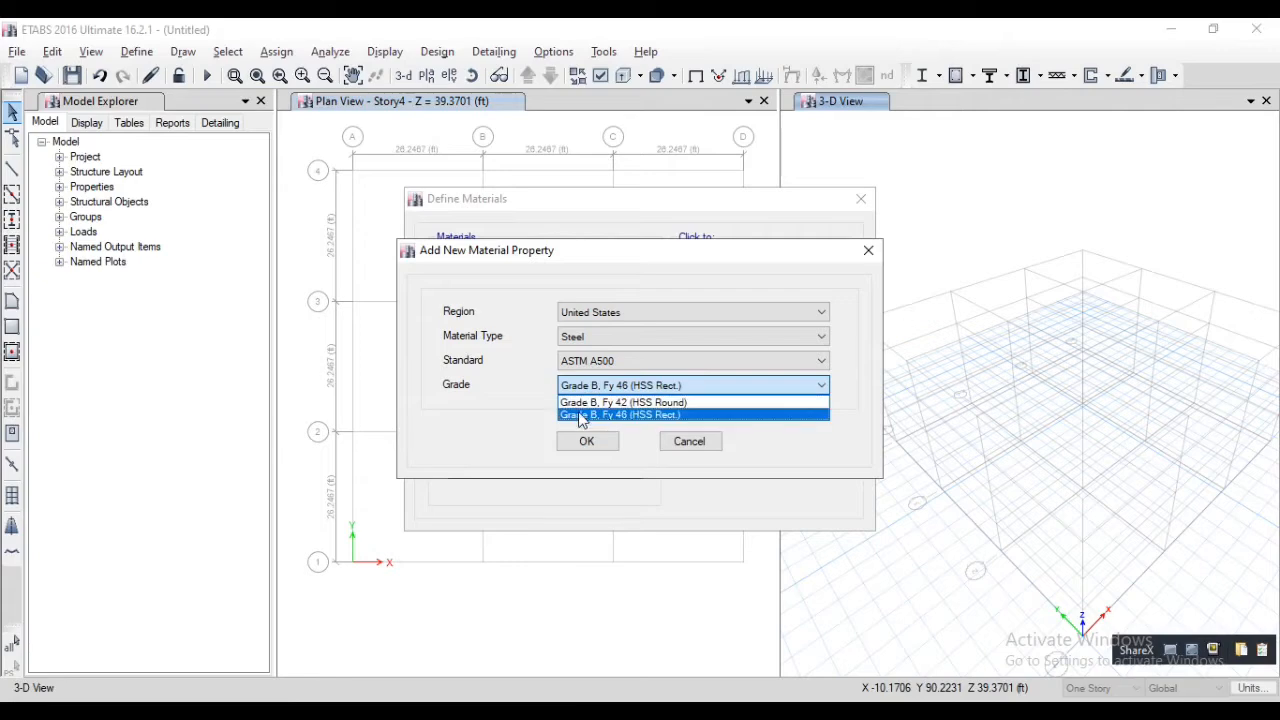
click(622, 362)
- Change the steel standard to ASTM A572 with Grade 50
click(620, 362)
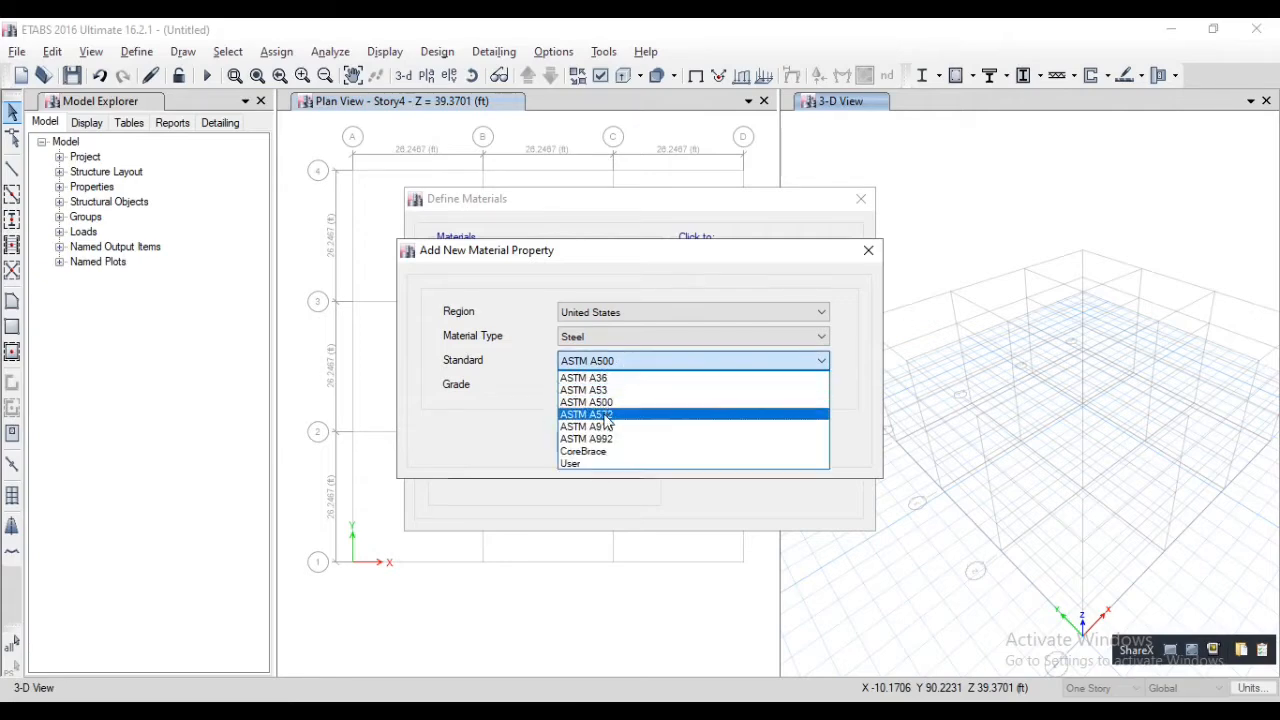
click(608, 414)
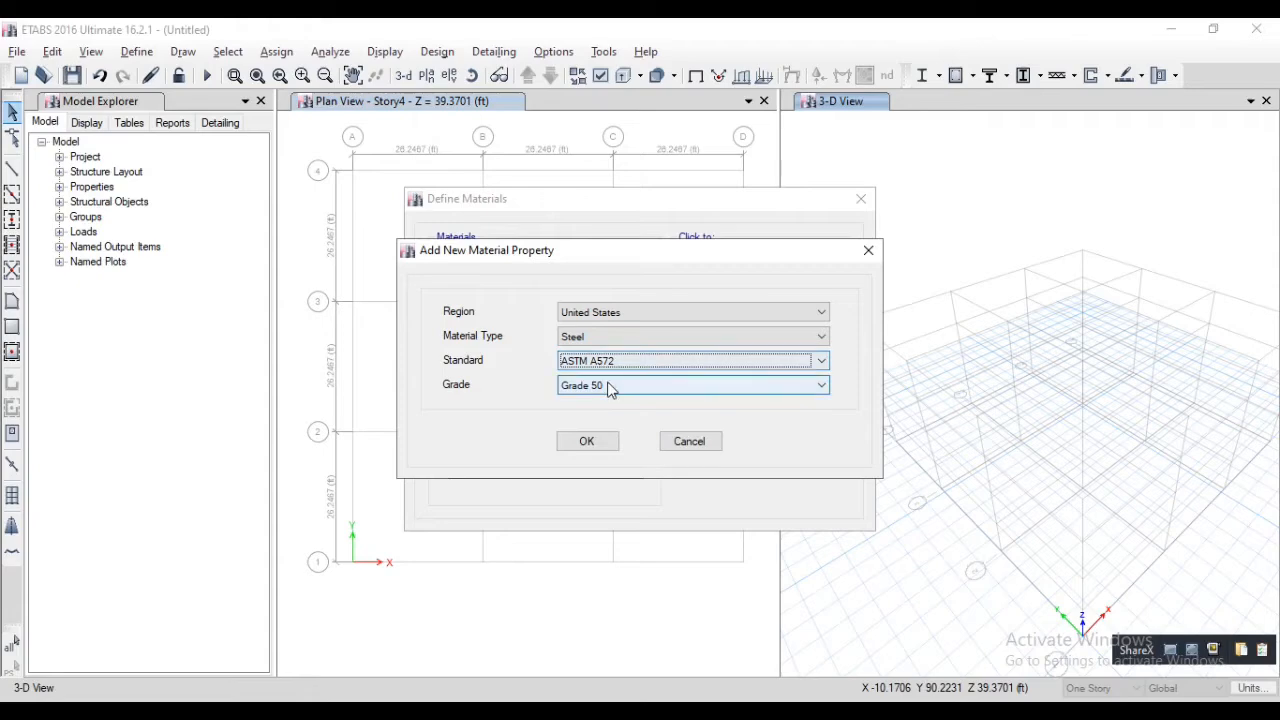
click(607, 384)
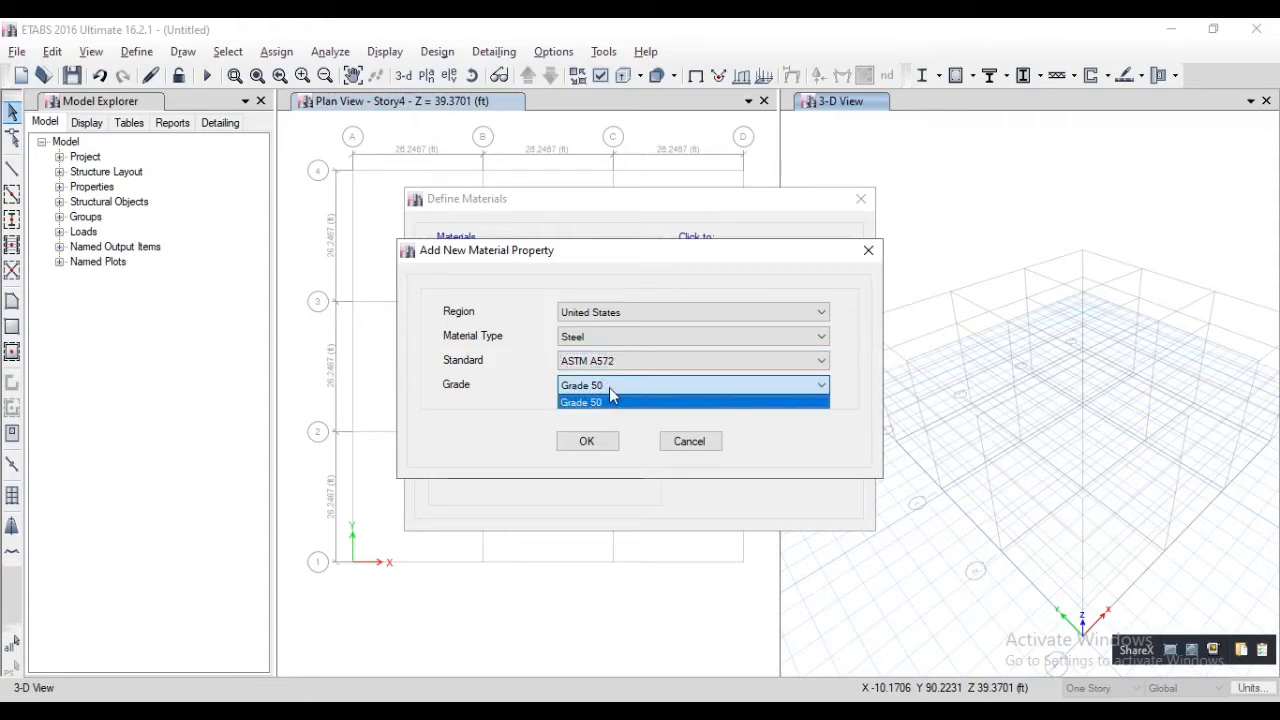
click(615, 398)
- Return the steel standard to ASTM A36
click(618, 361)
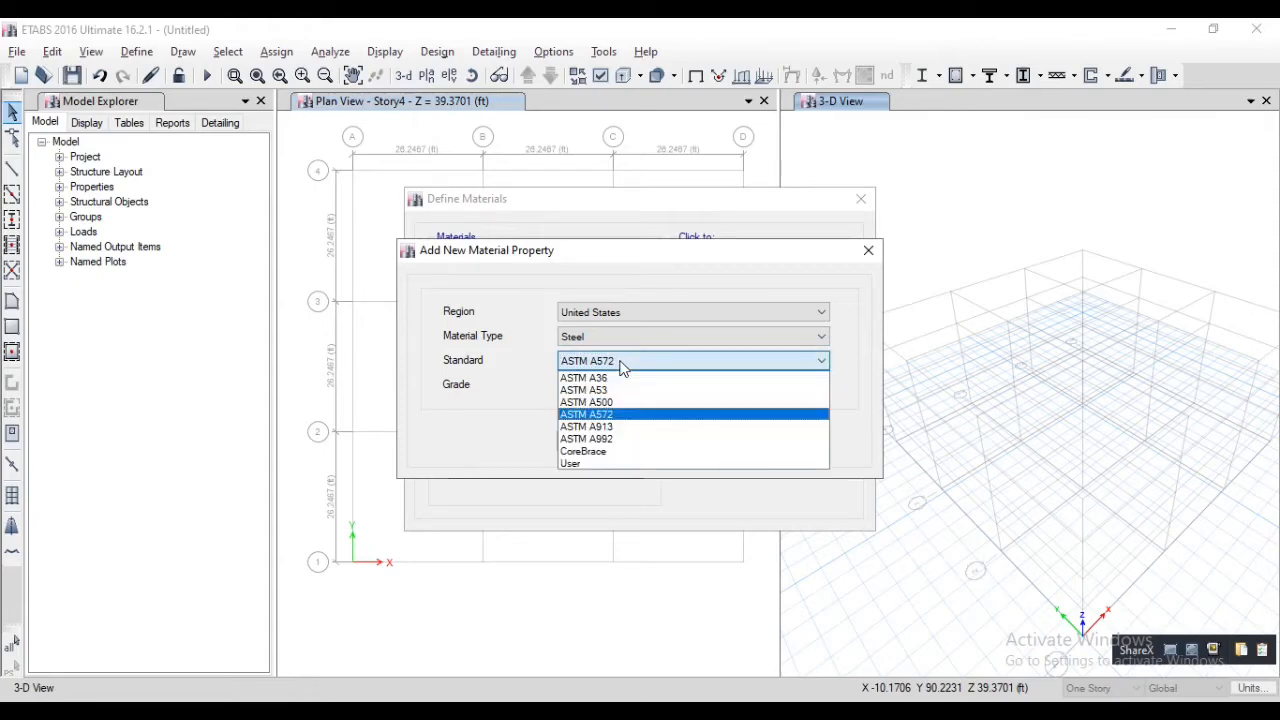
click(601, 379)
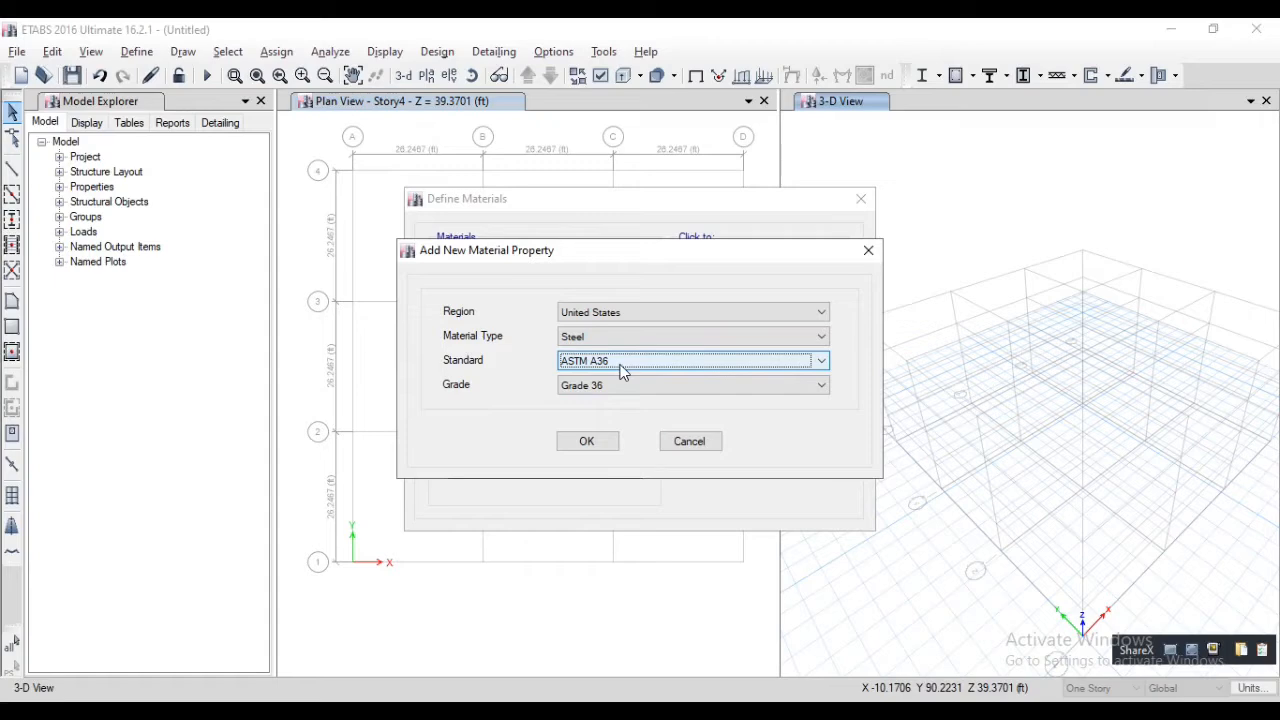
click(620, 364)
click(621, 364)
- Change the material type to Concrete with the Customary standard and review the available concrete grades
click(632, 337)
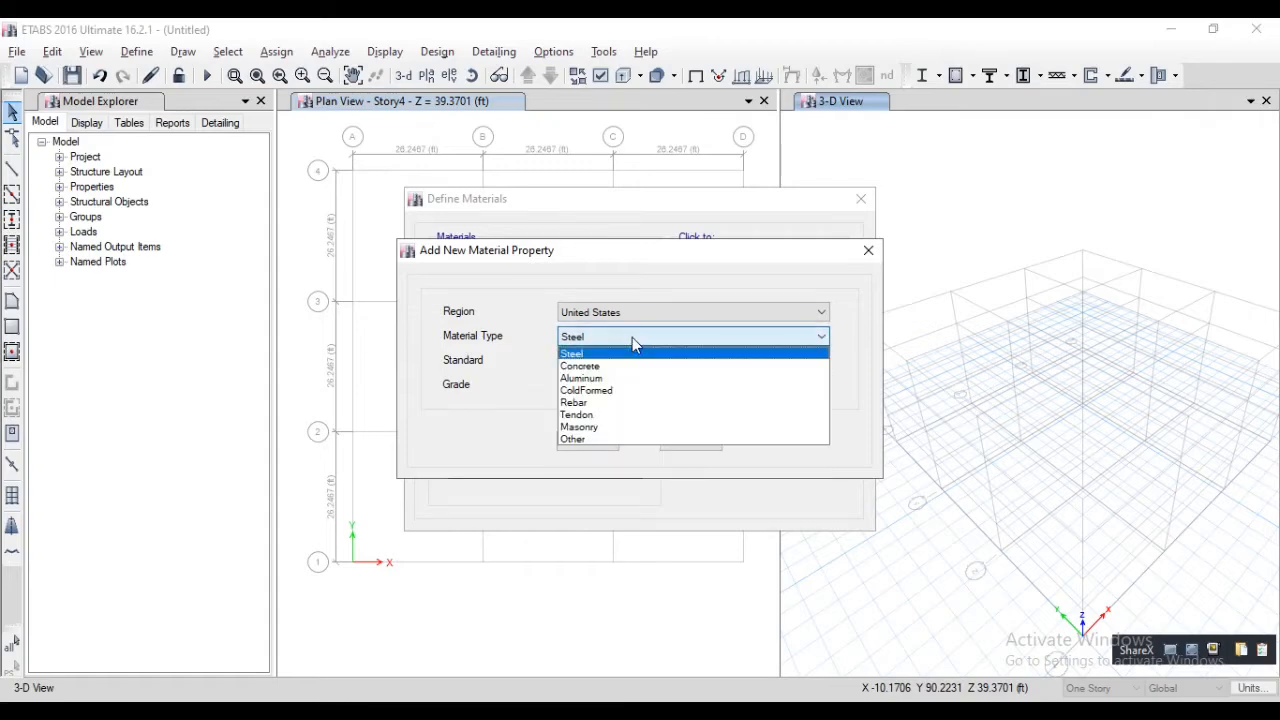
click(608, 366)
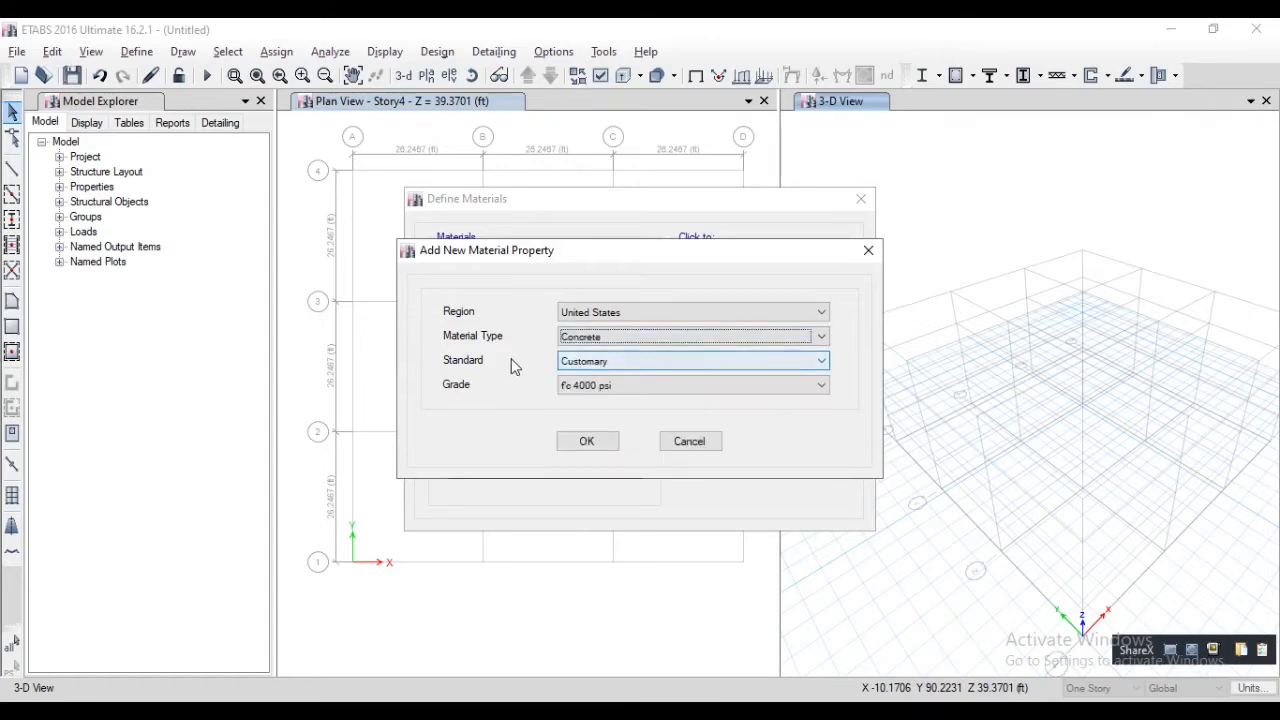
click(603, 364)
click(596, 373)
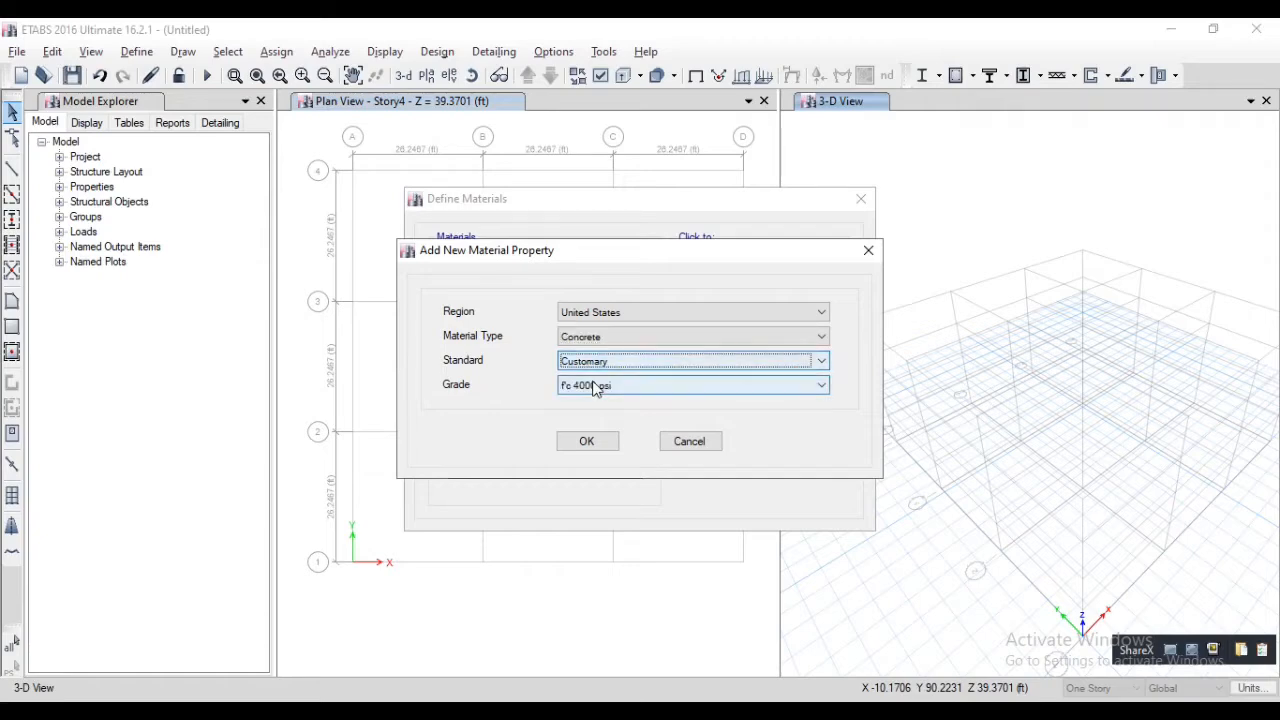
click(595, 387)
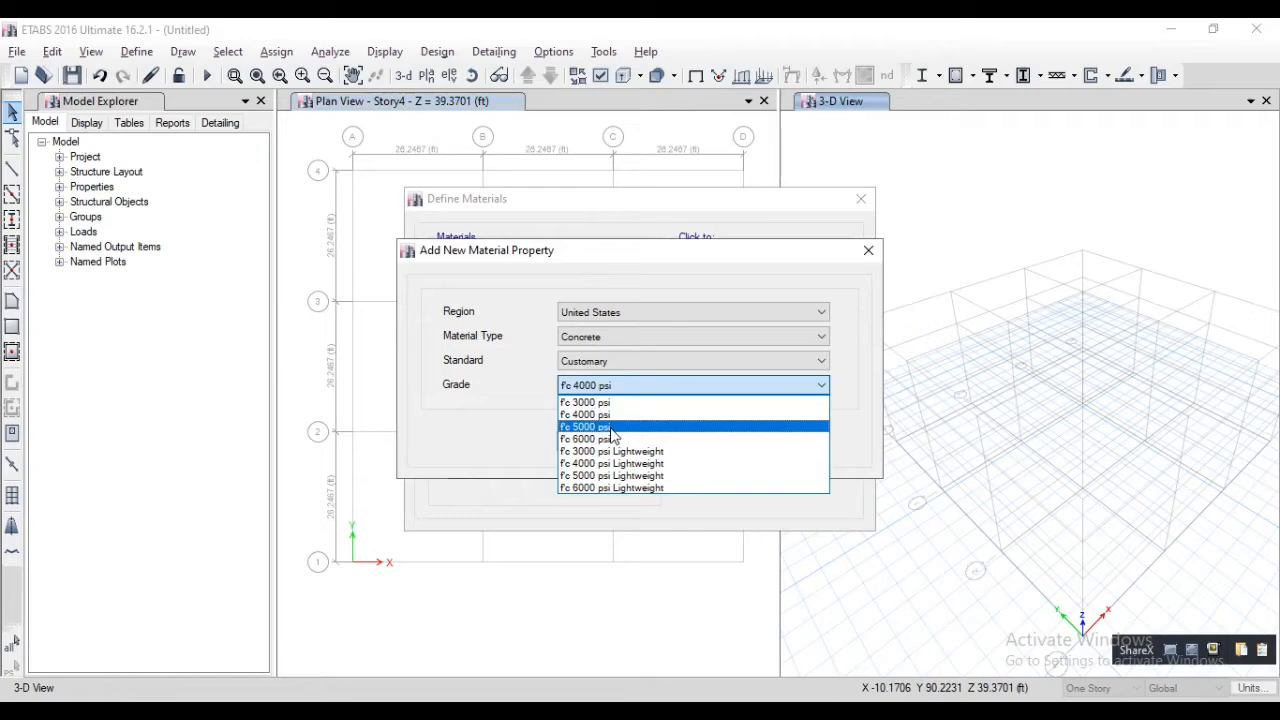
click(643, 340)
- Change the material type to Aluminum with the ASTM standard and grade Alloy 6063 T6
click(643, 340)
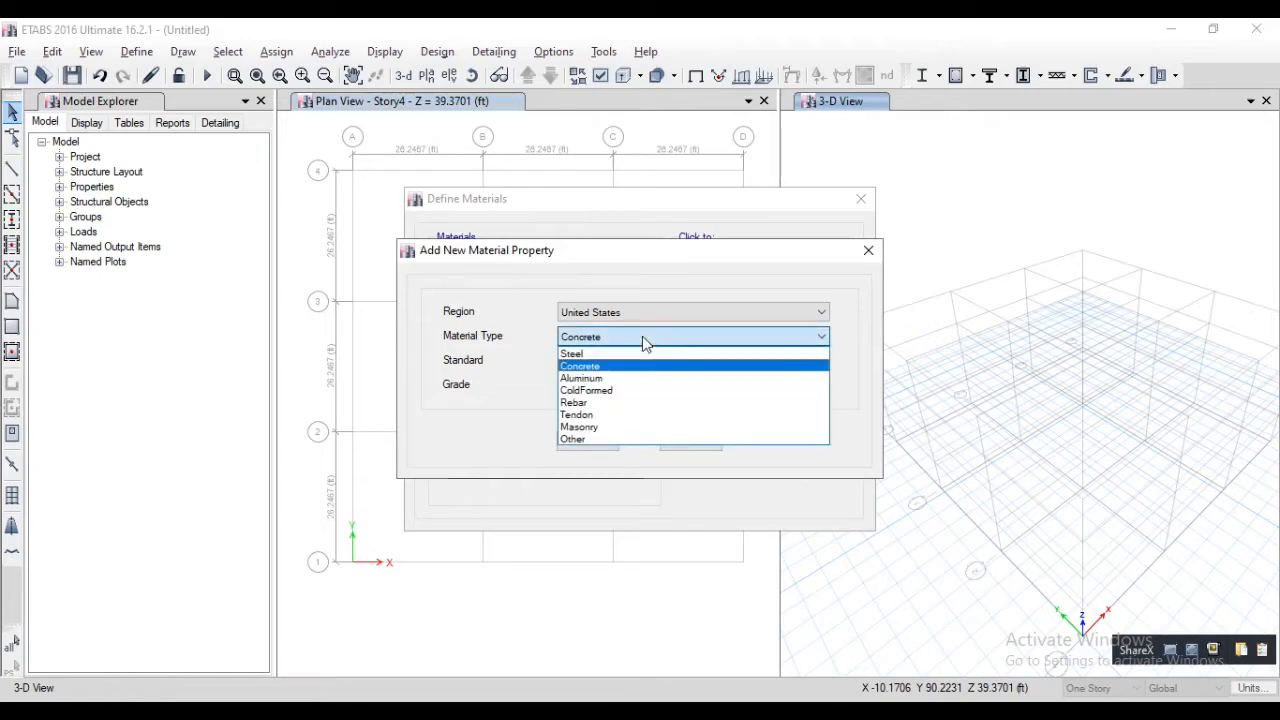
click(608, 380)
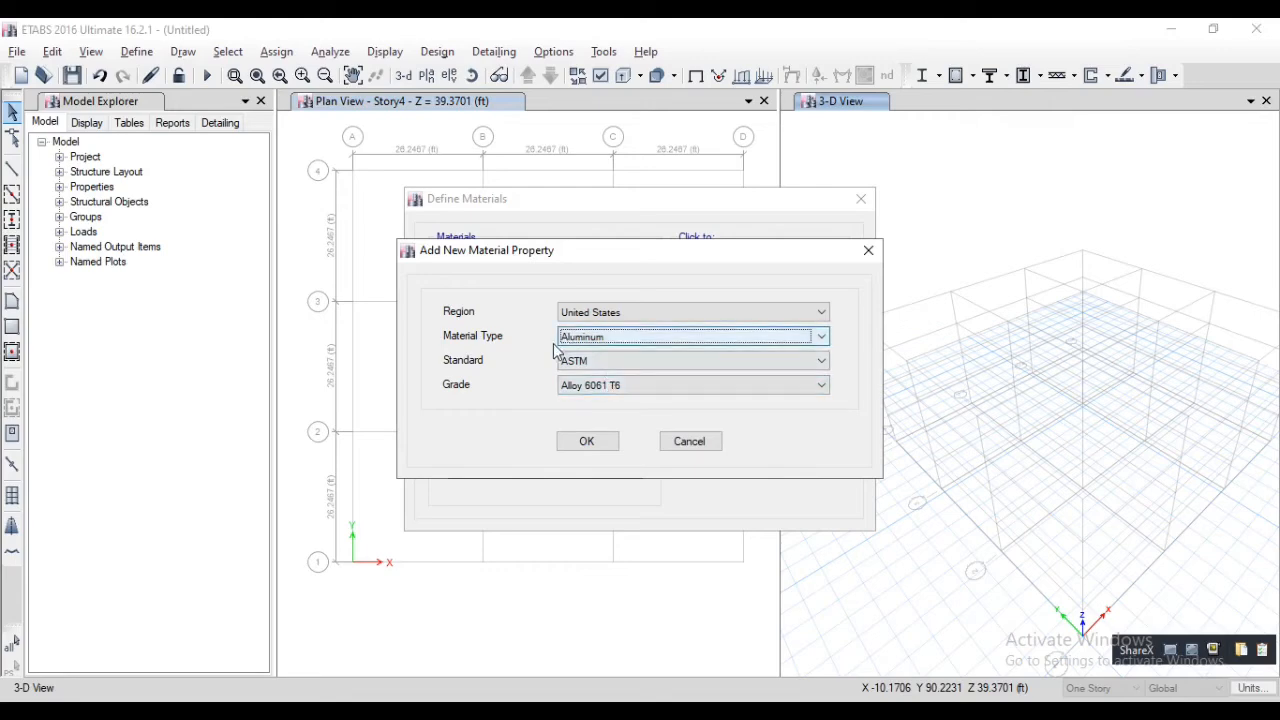
click(612, 360)
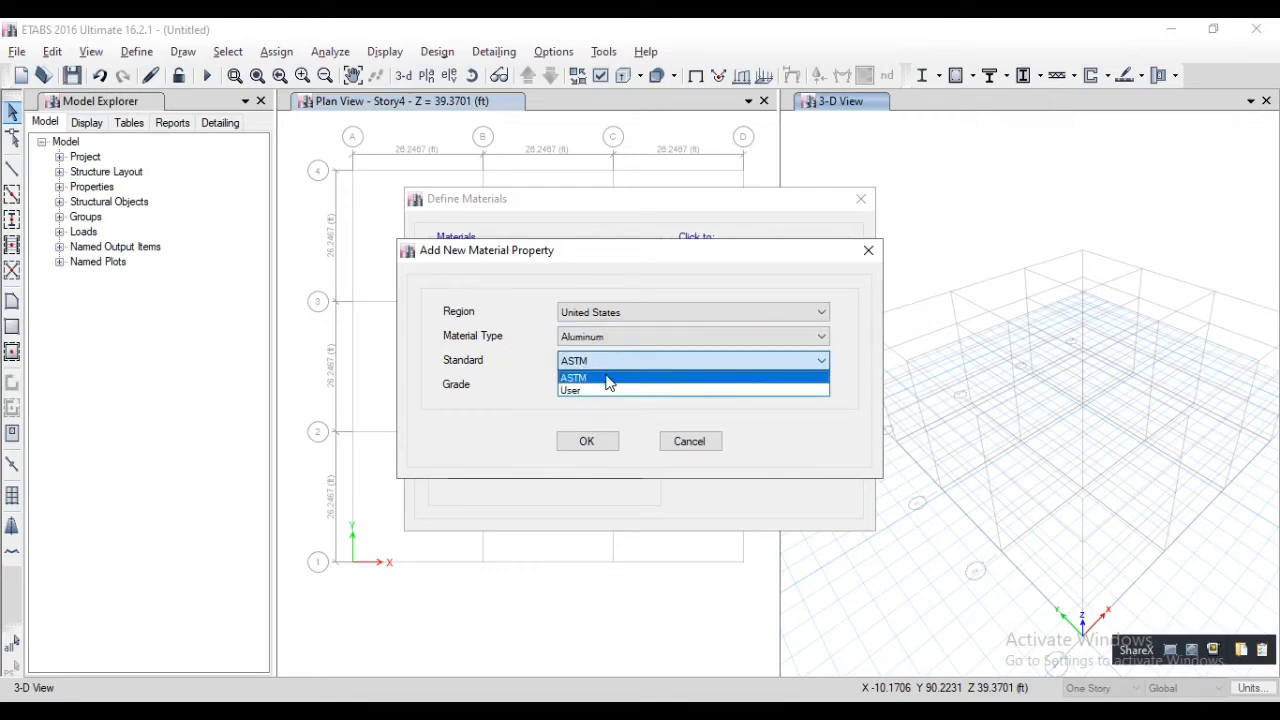
click(612, 379)
click(575, 385)
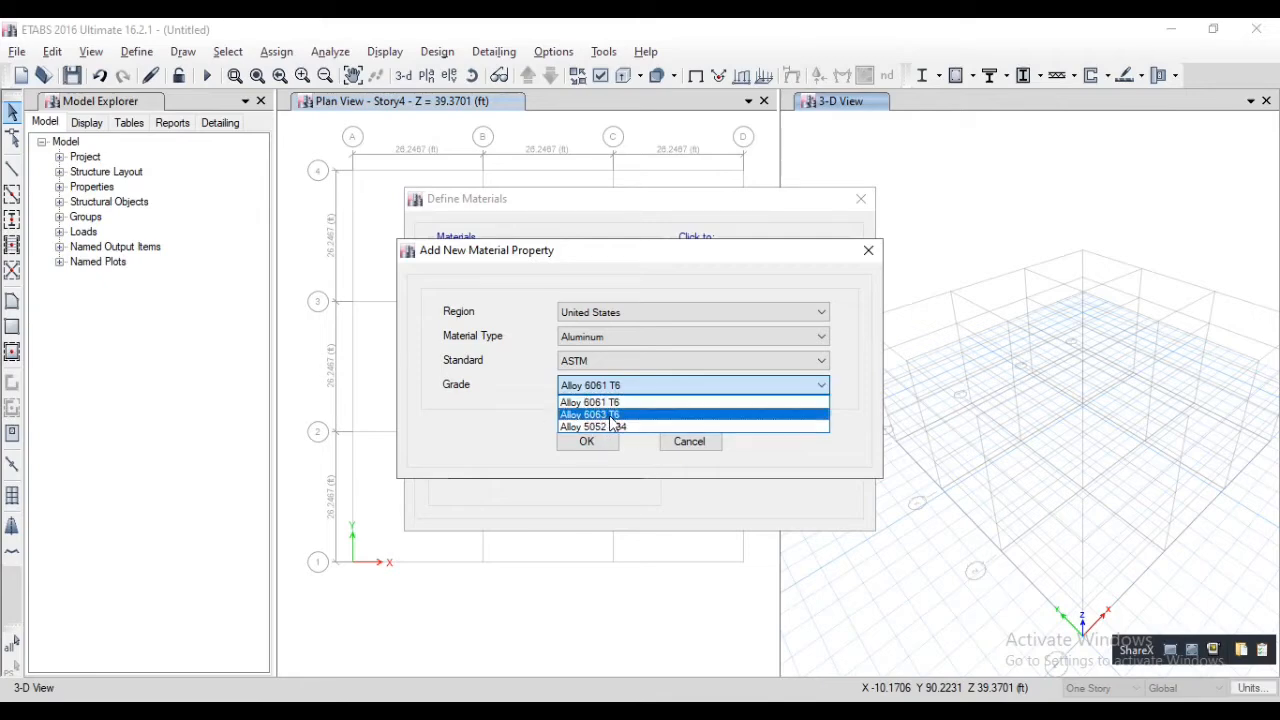
click(618, 418)
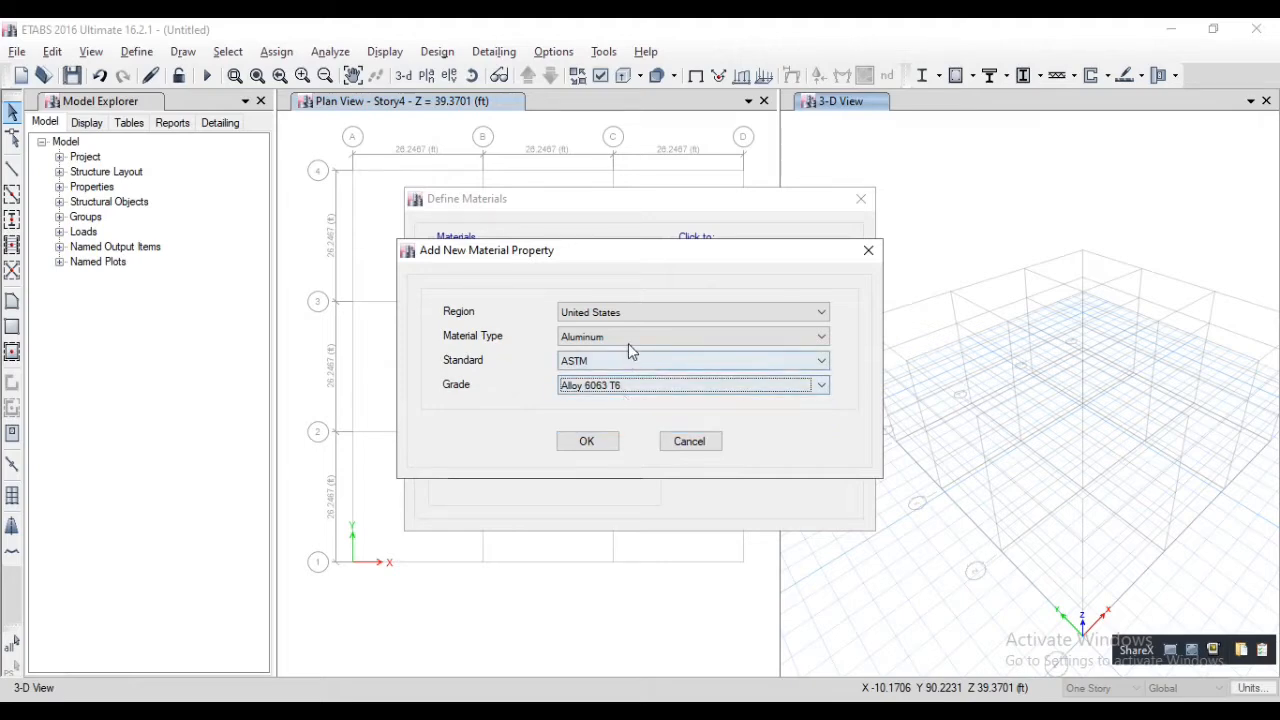
- Change the material type to ColdFormed with the ASTM A653 standard and review its grades, keeping SQ Grade 50
click(629, 345)
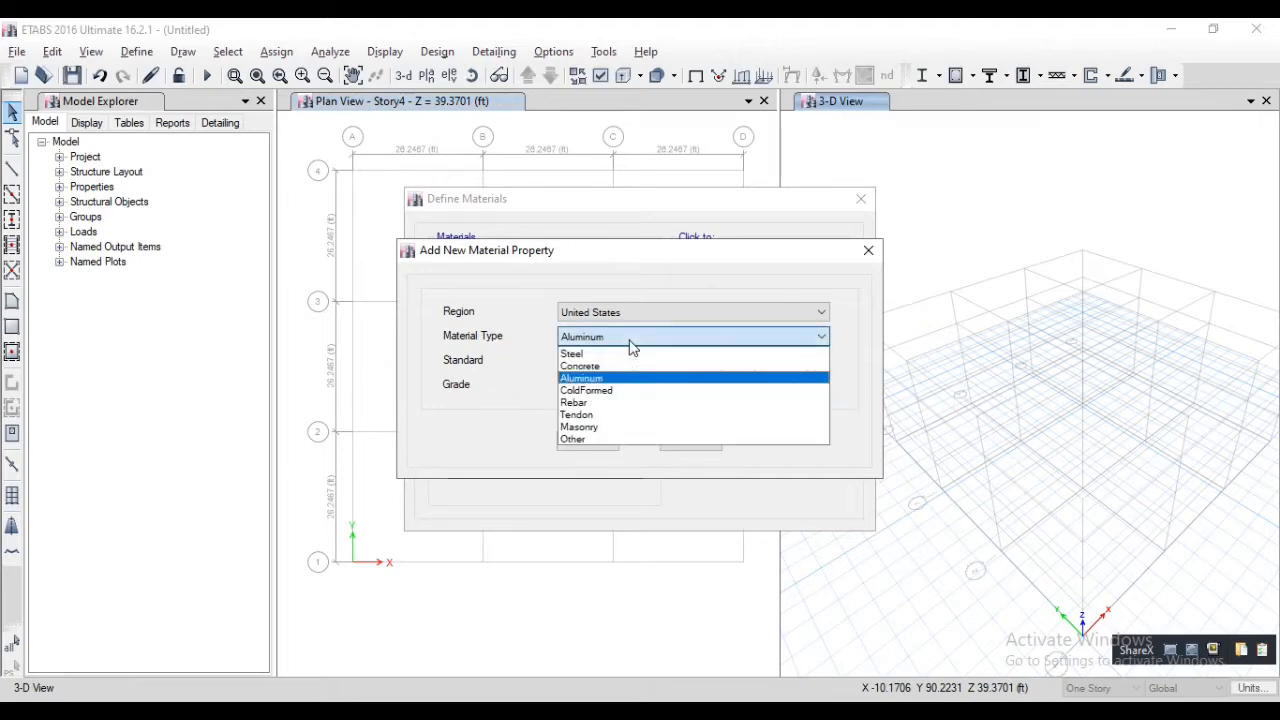
click(604, 392)
click(608, 362)
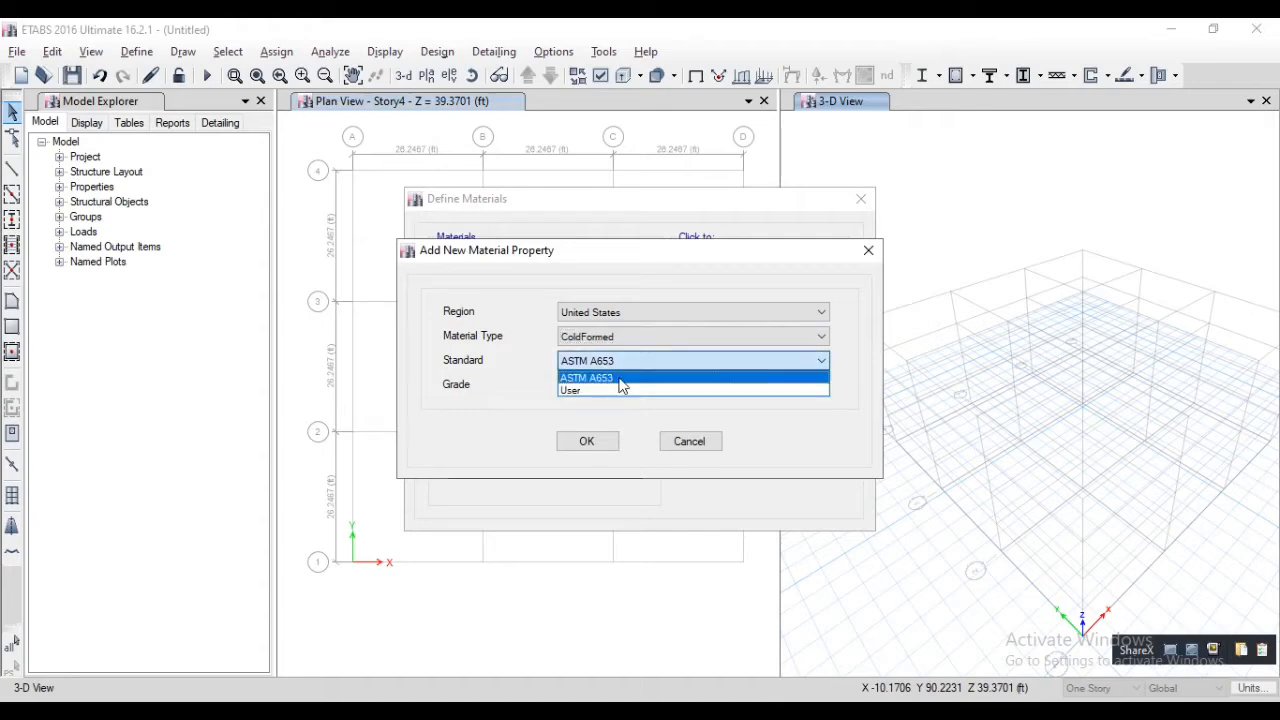
click(619, 379)
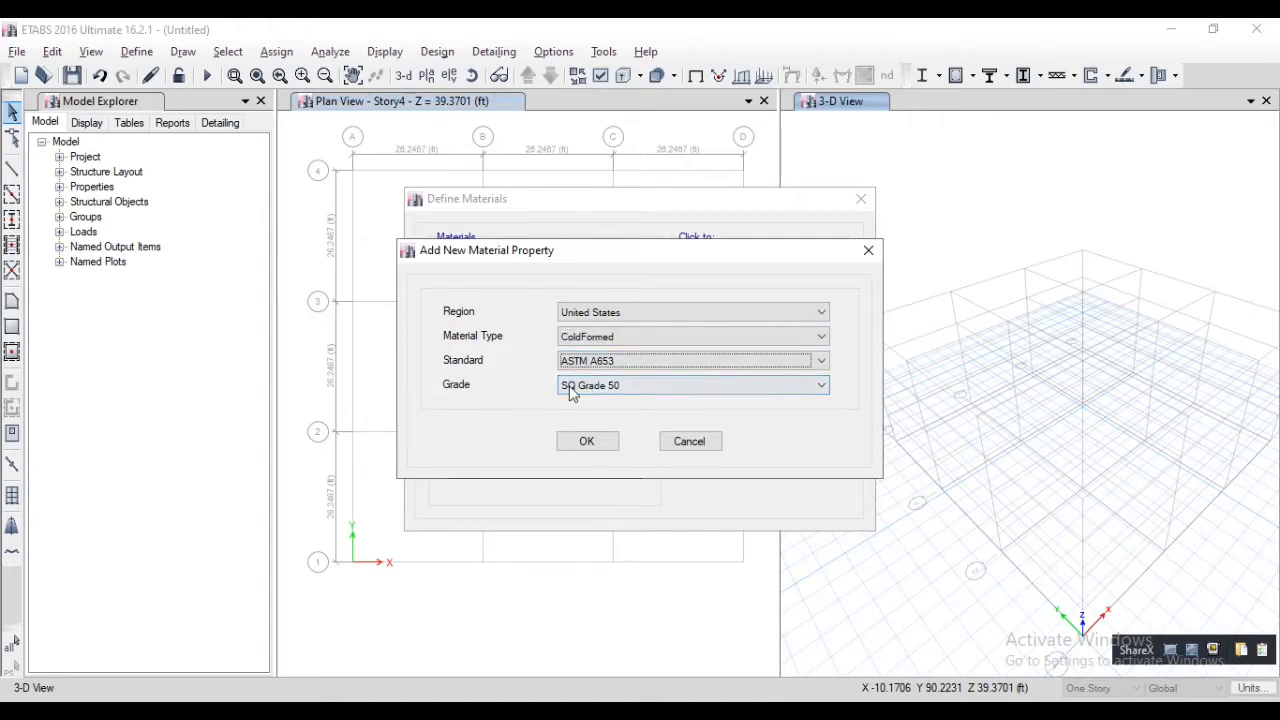
click(620, 386)
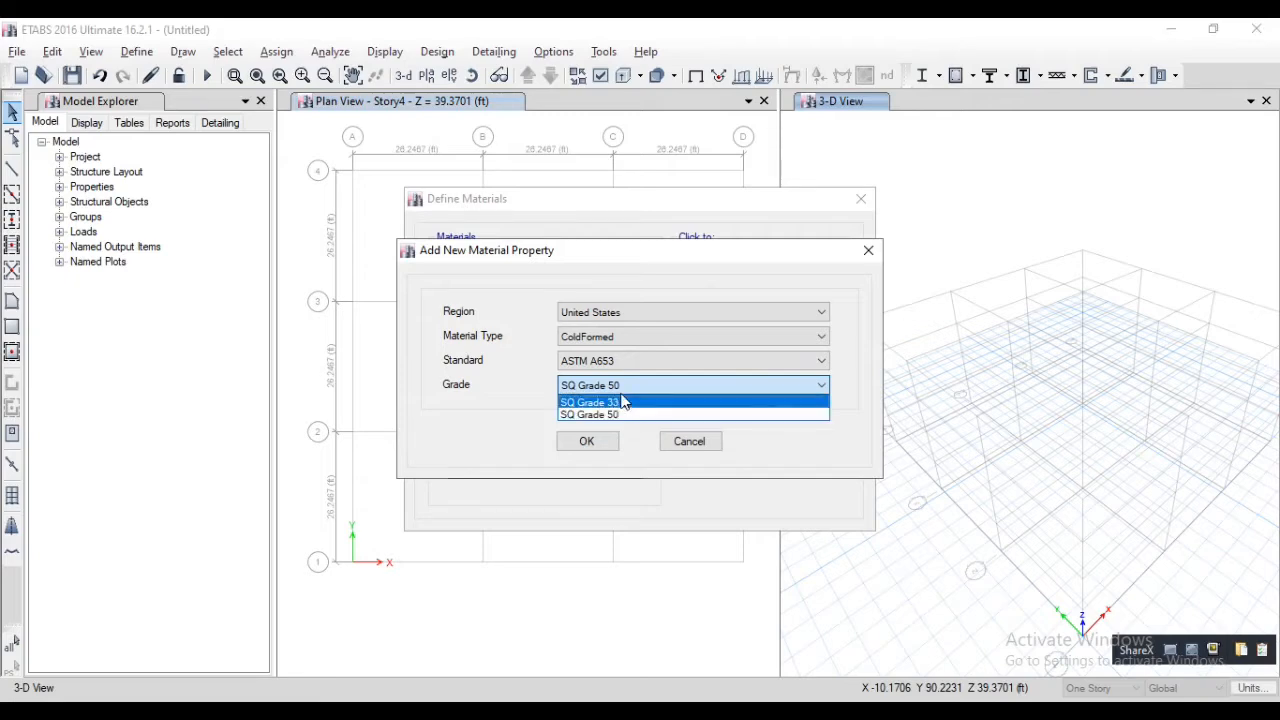
click(630, 389)
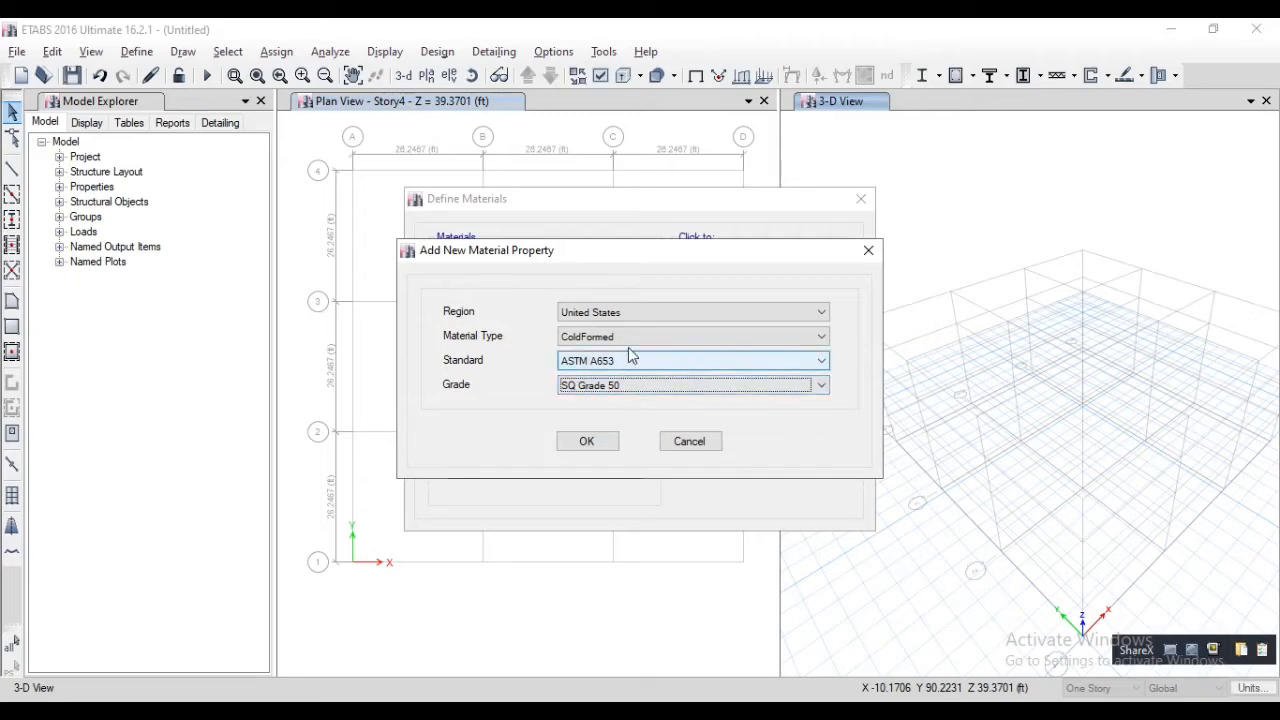
- Change the material type to Rebar with the ASTM A615 standard and review its grades, keeping Grade 60
click(631, 342)
click(595, 402)
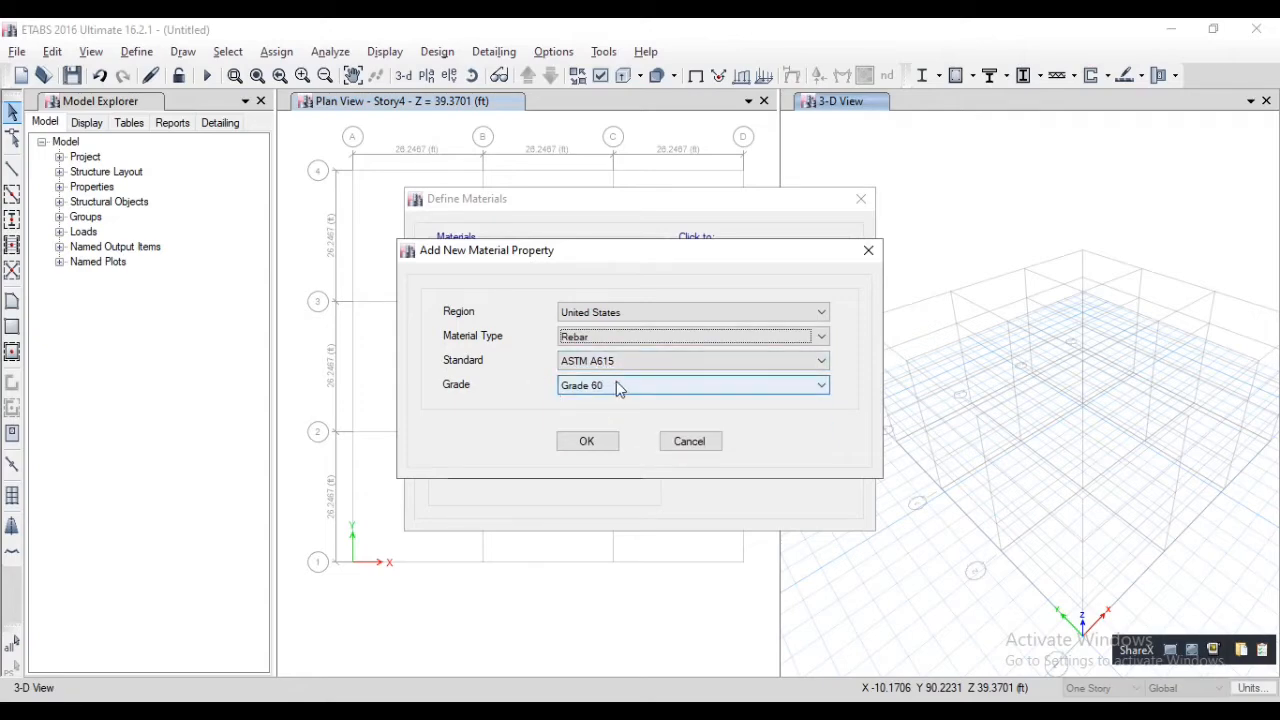
click(619, 386)
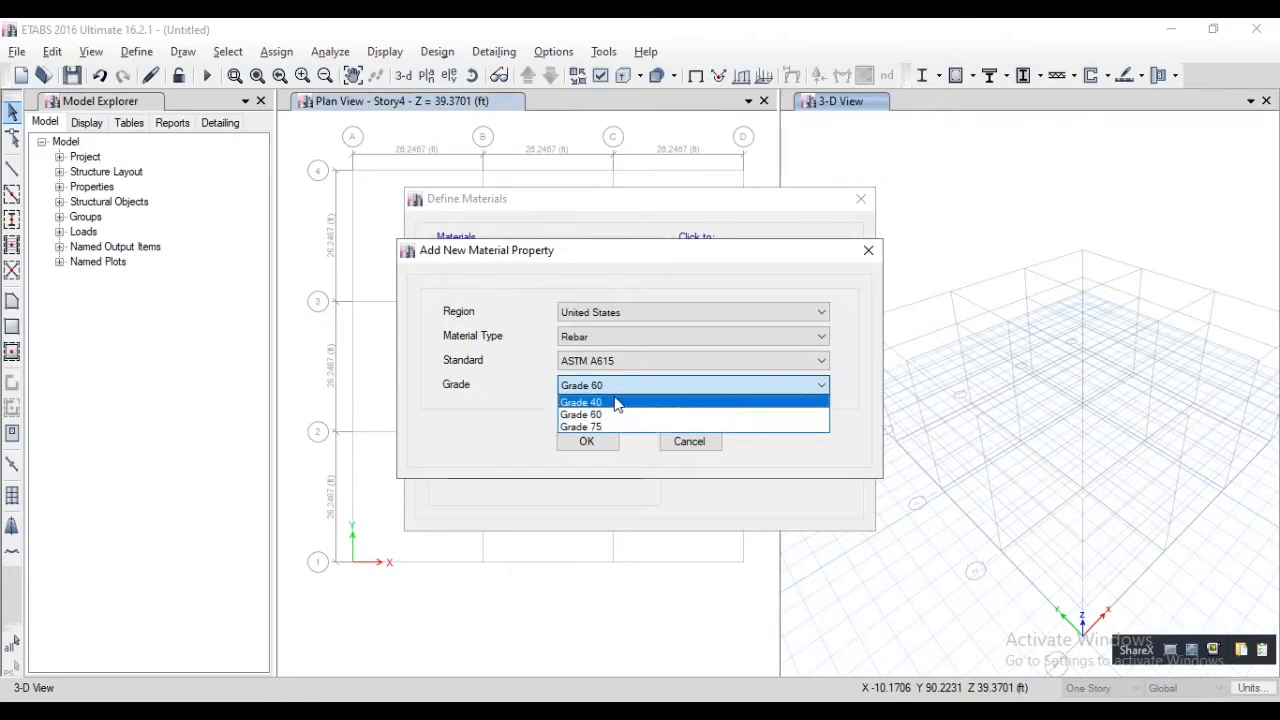
click(623, 390)
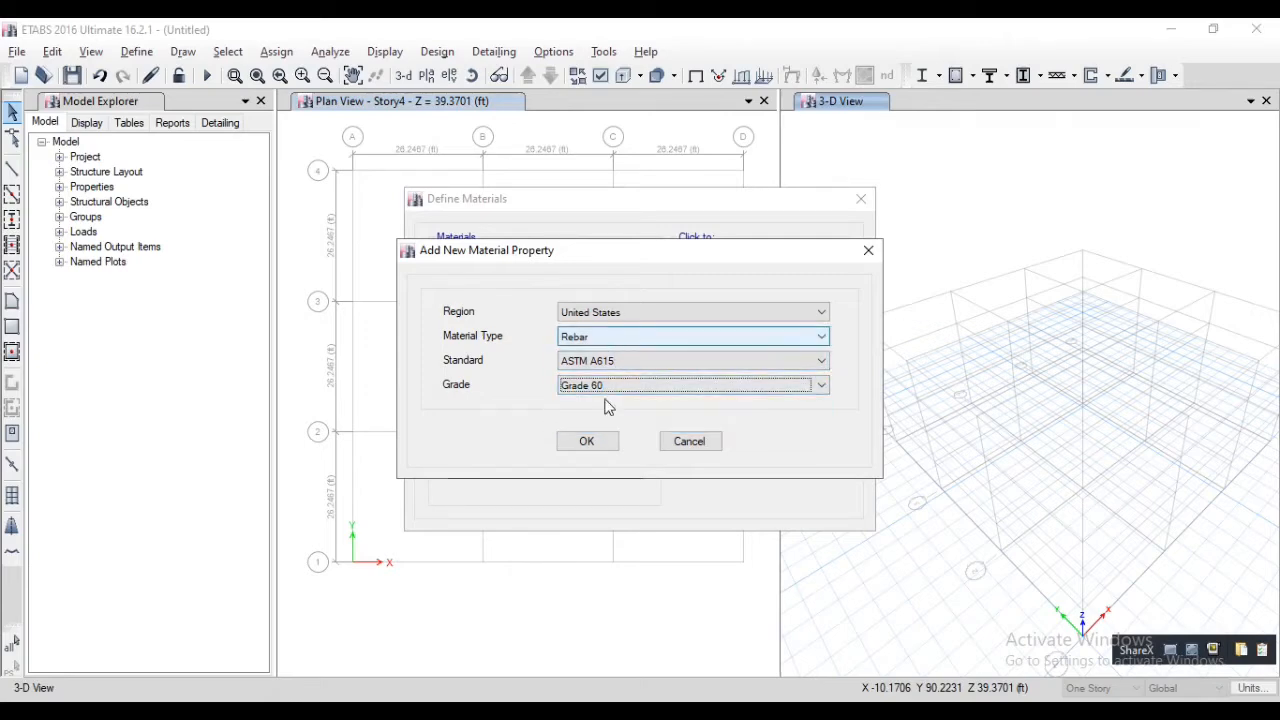
- Change the material type to Tendon and review the standards and grades available for it
click(615, 343)
click(595, 414)
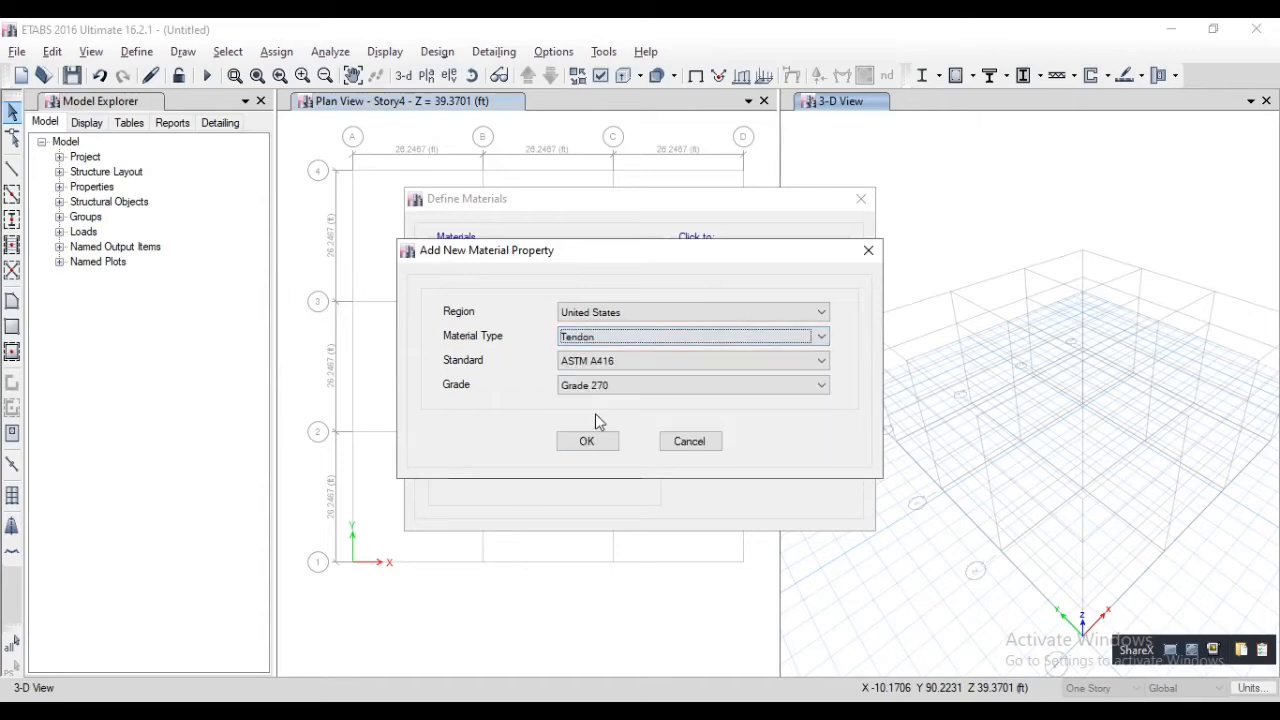
click(616, 362)
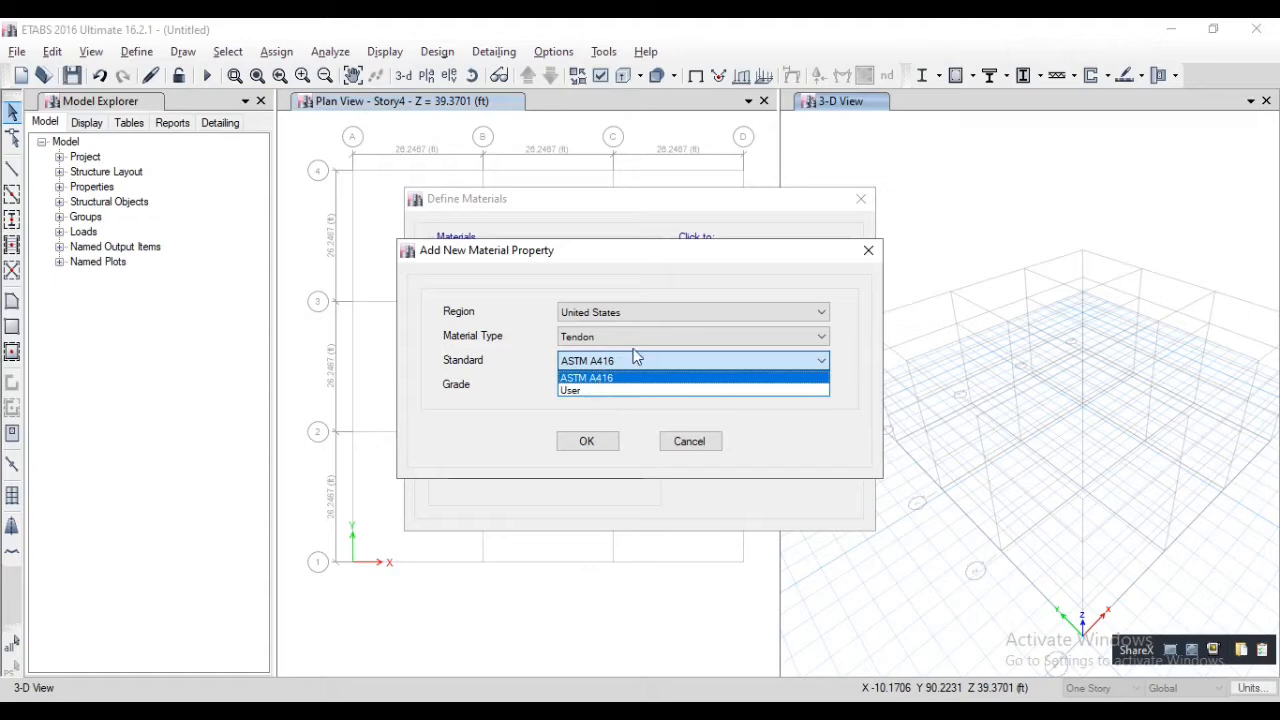
click(636, 357)
click(605, 387)
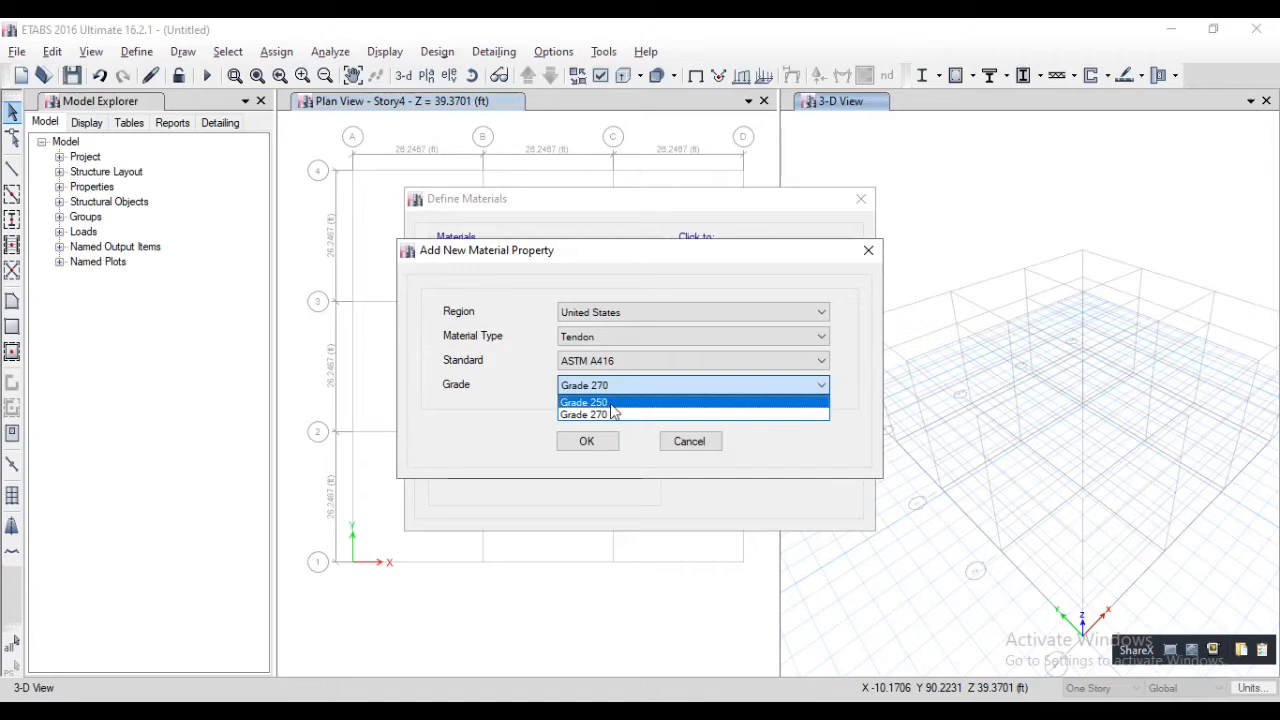
- Change the material type to Masonry with the Customary standard and review the available masonry grades
click(614, 337)
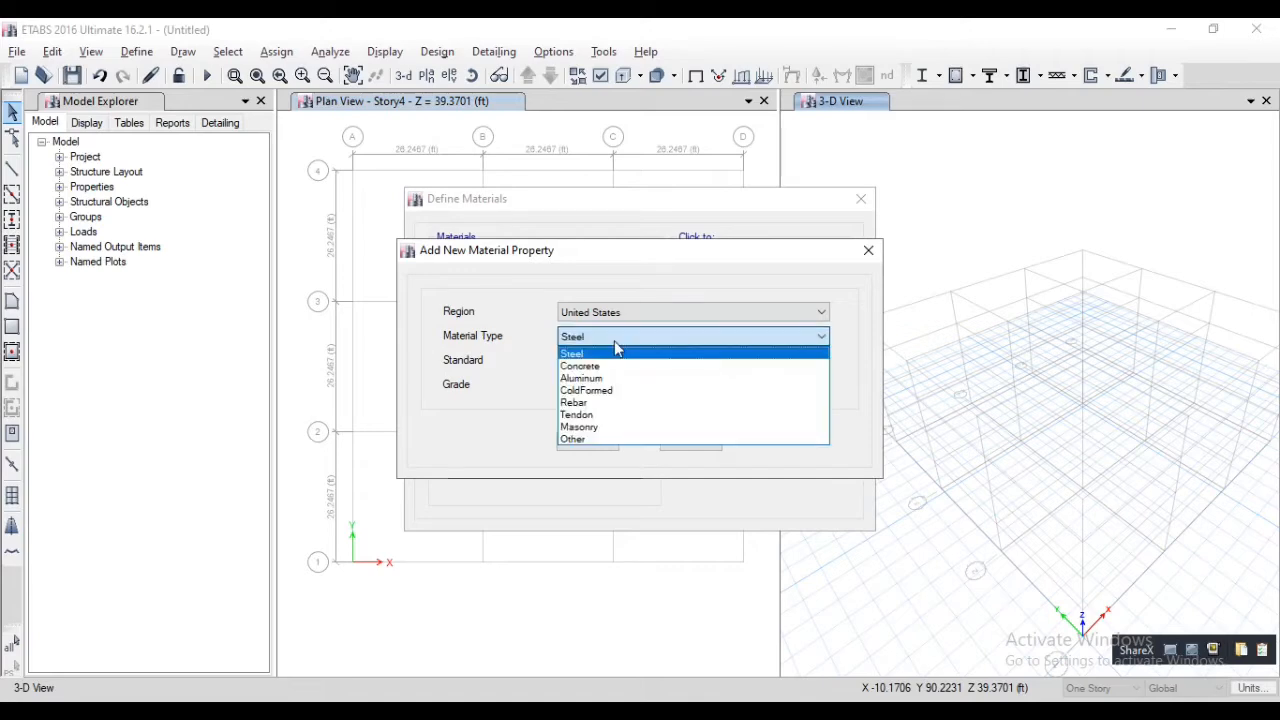
click(599, 427)
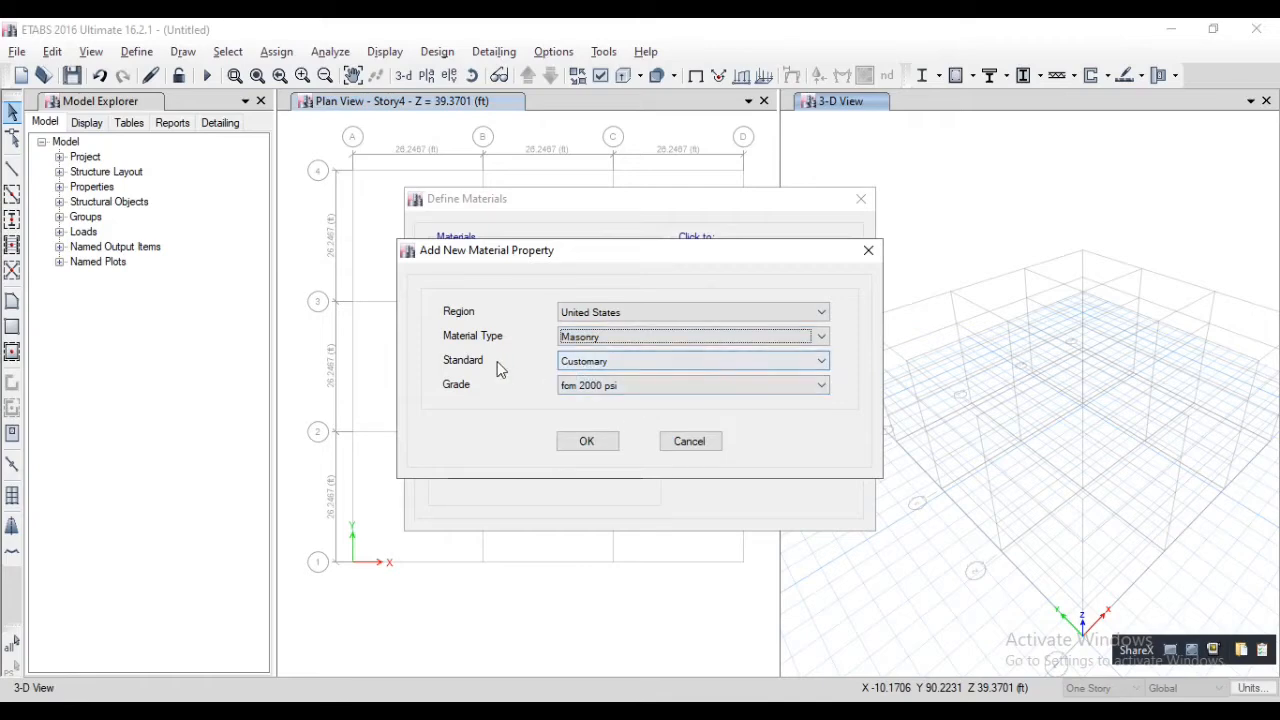
click(657, 362)
click(657, 377)
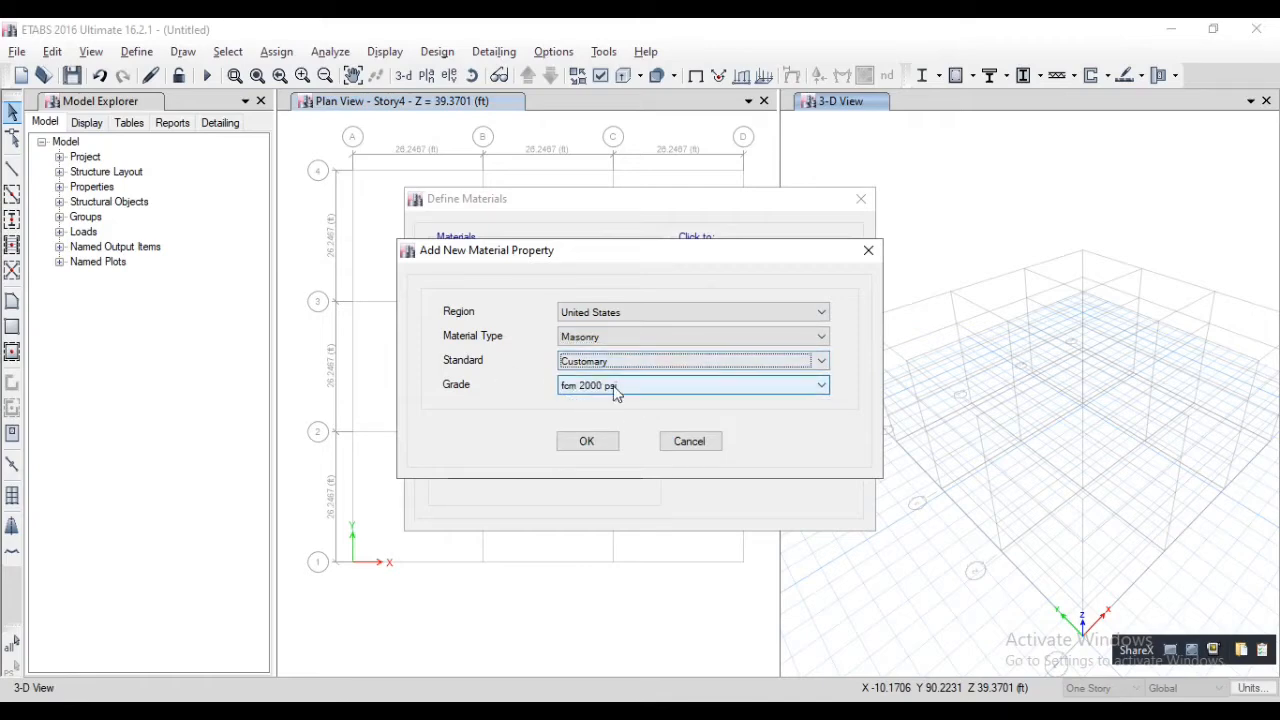
click(614, 387)
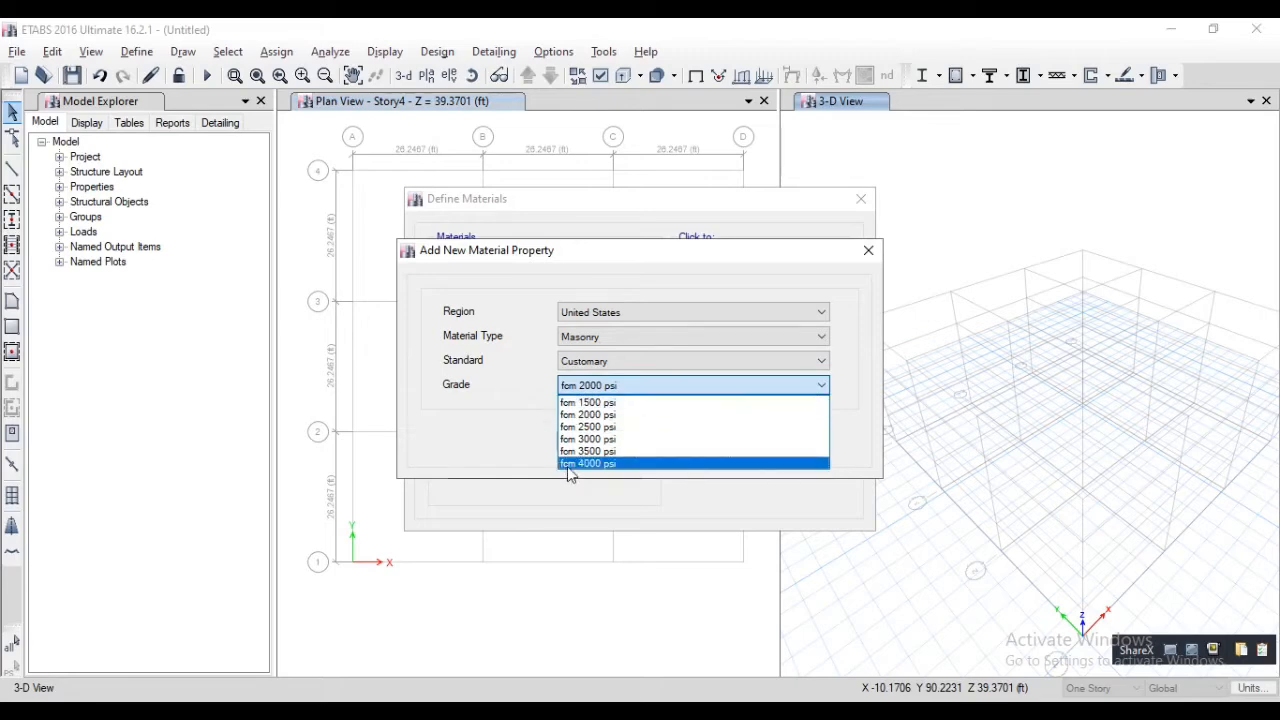
click(663, 385)
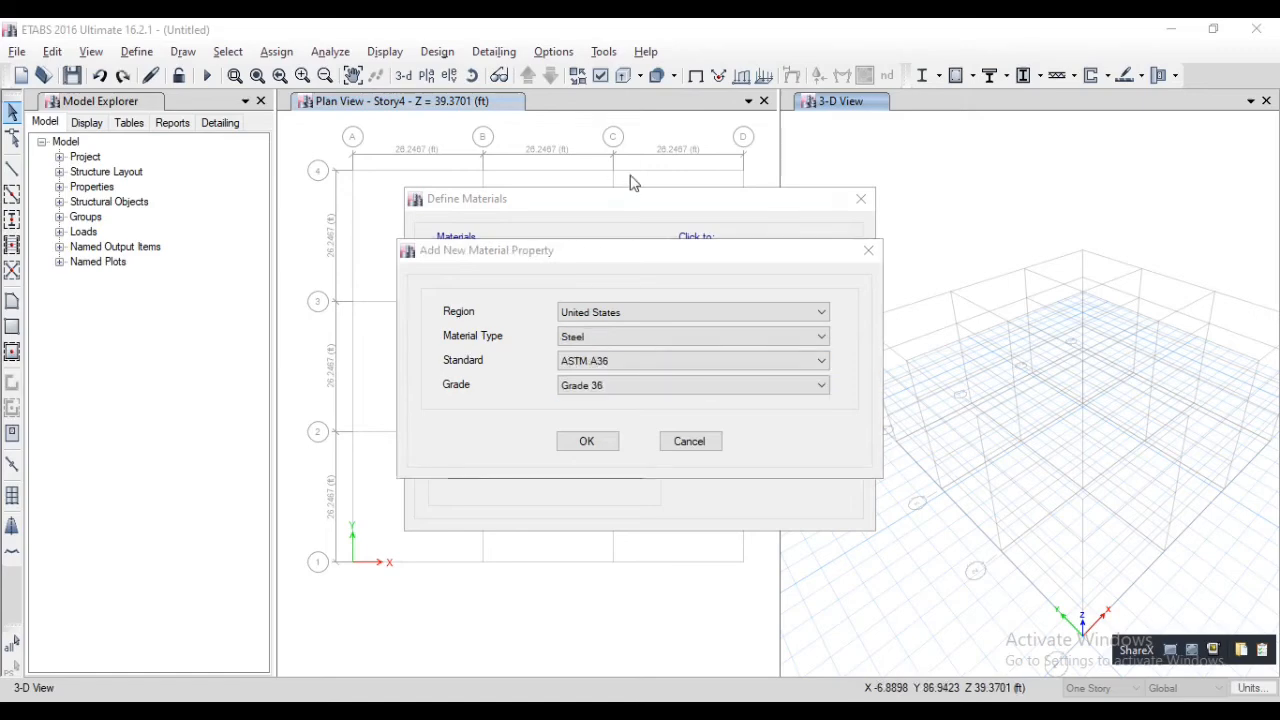
- Start a new Steel material for the United States region with standard ASTM A36 and Grade 36
click(640, 340)
click(638, 336)
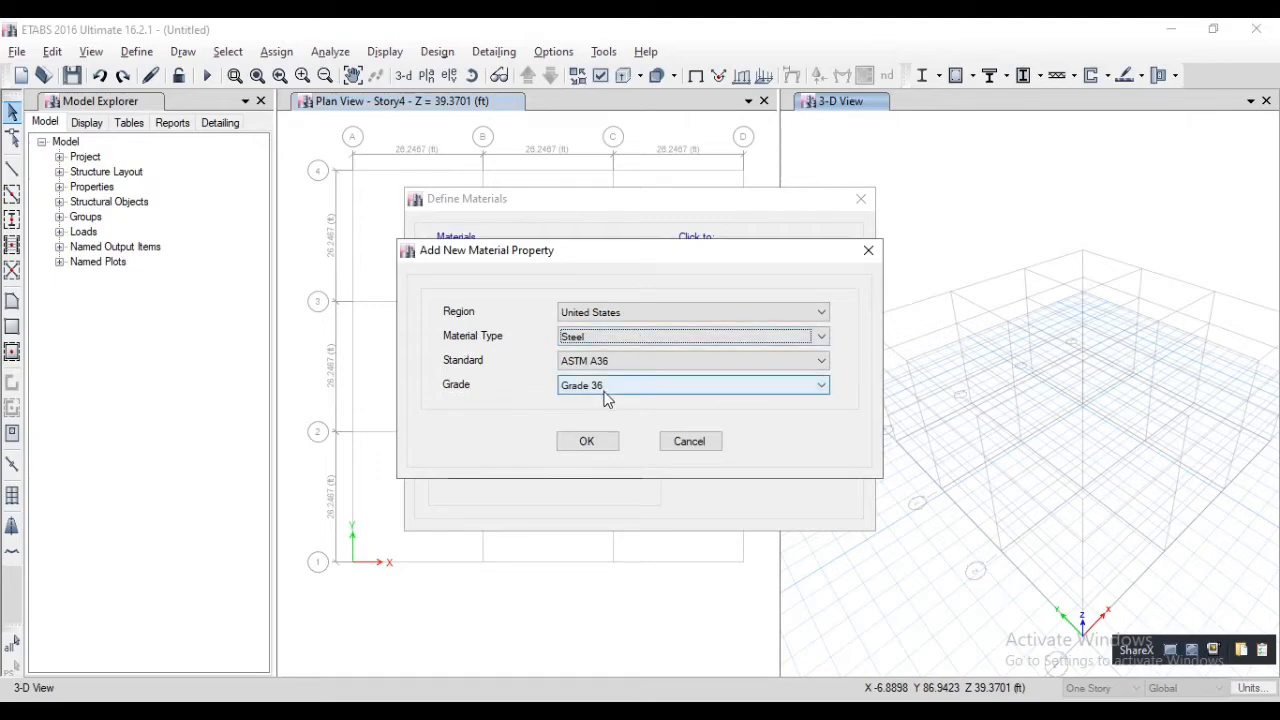
click(587, 441)
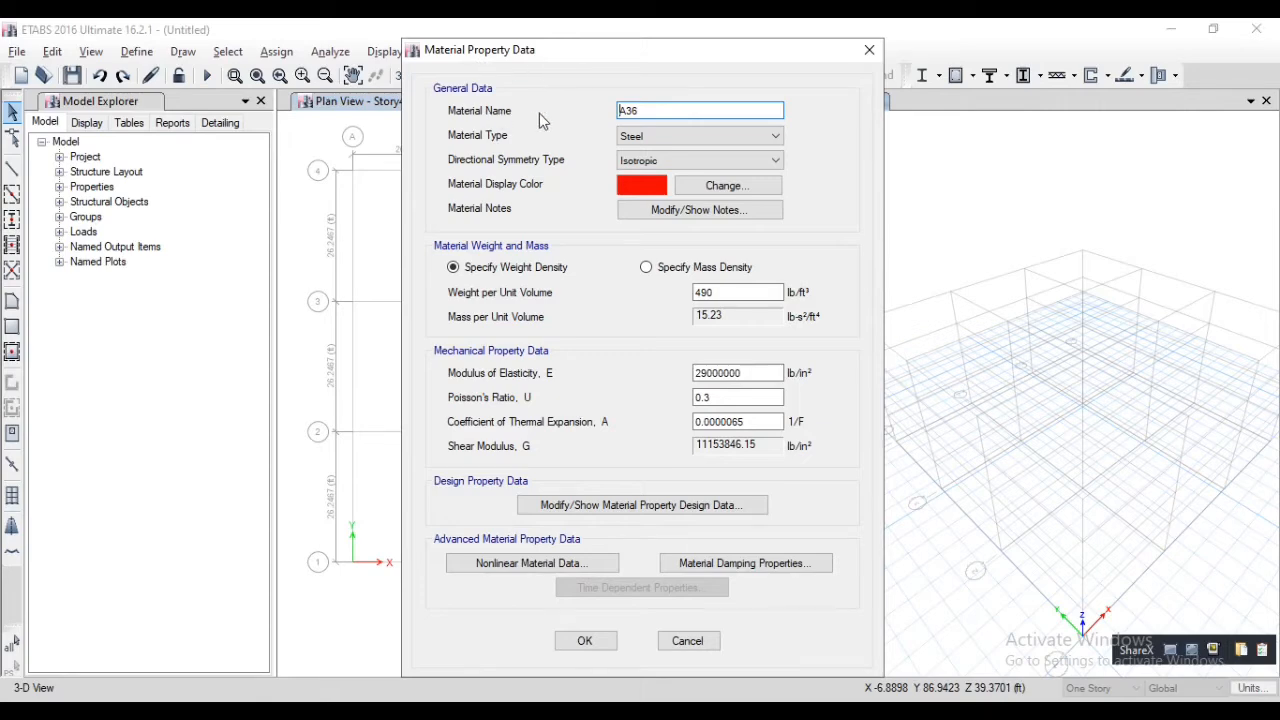
- Review the A36 material's type and directional symmetry options, keeping Steel and Isotropic, and examine its design property data
click(644, 138)
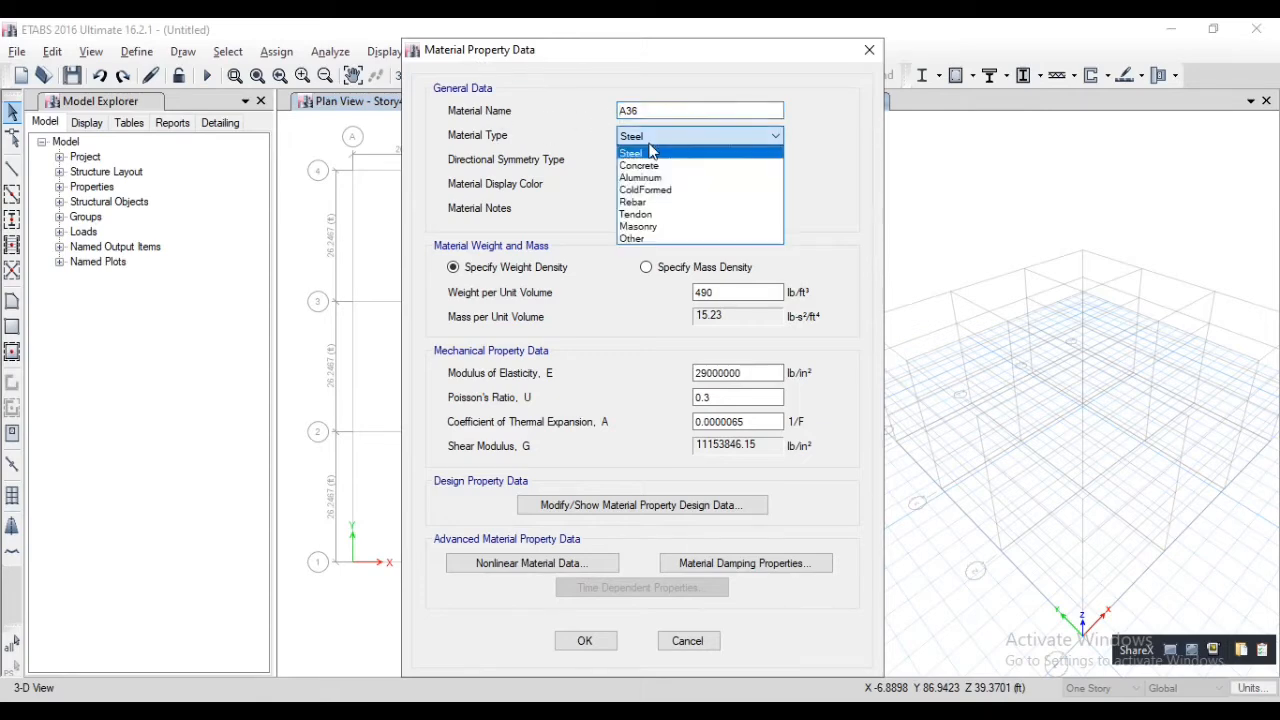
click(644, 138)
click(645, 161)
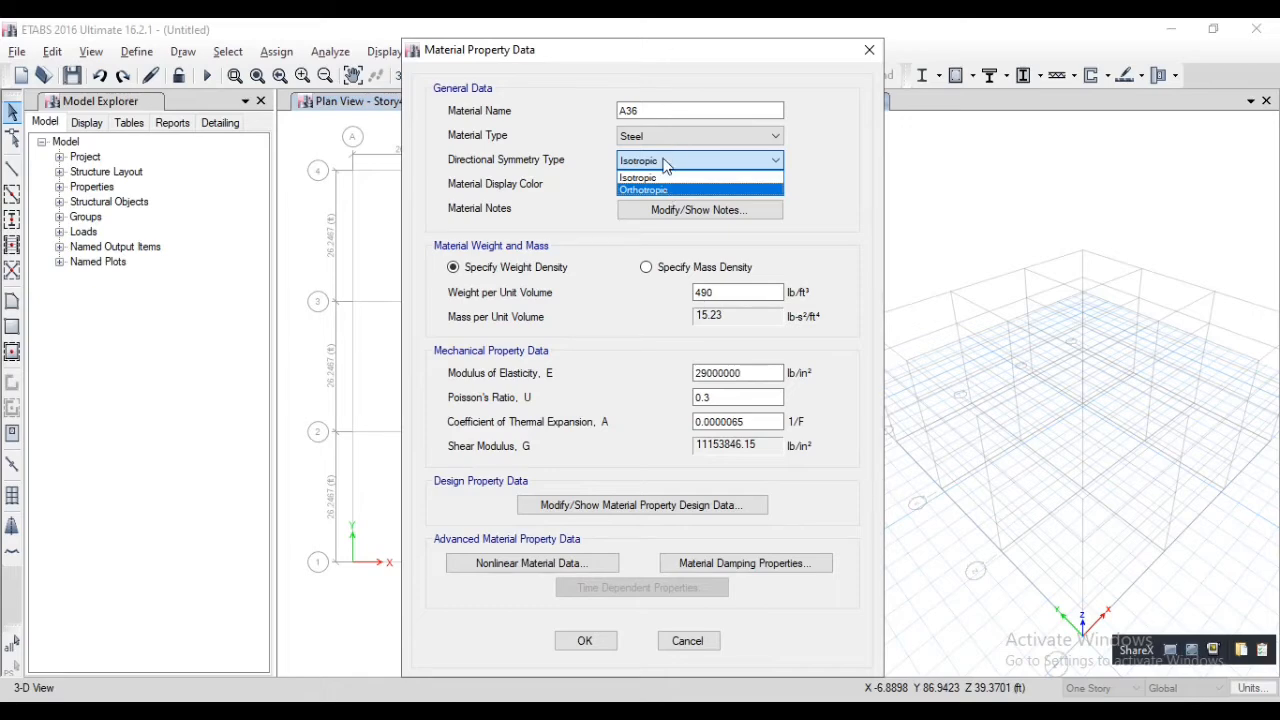
click(665, 165)
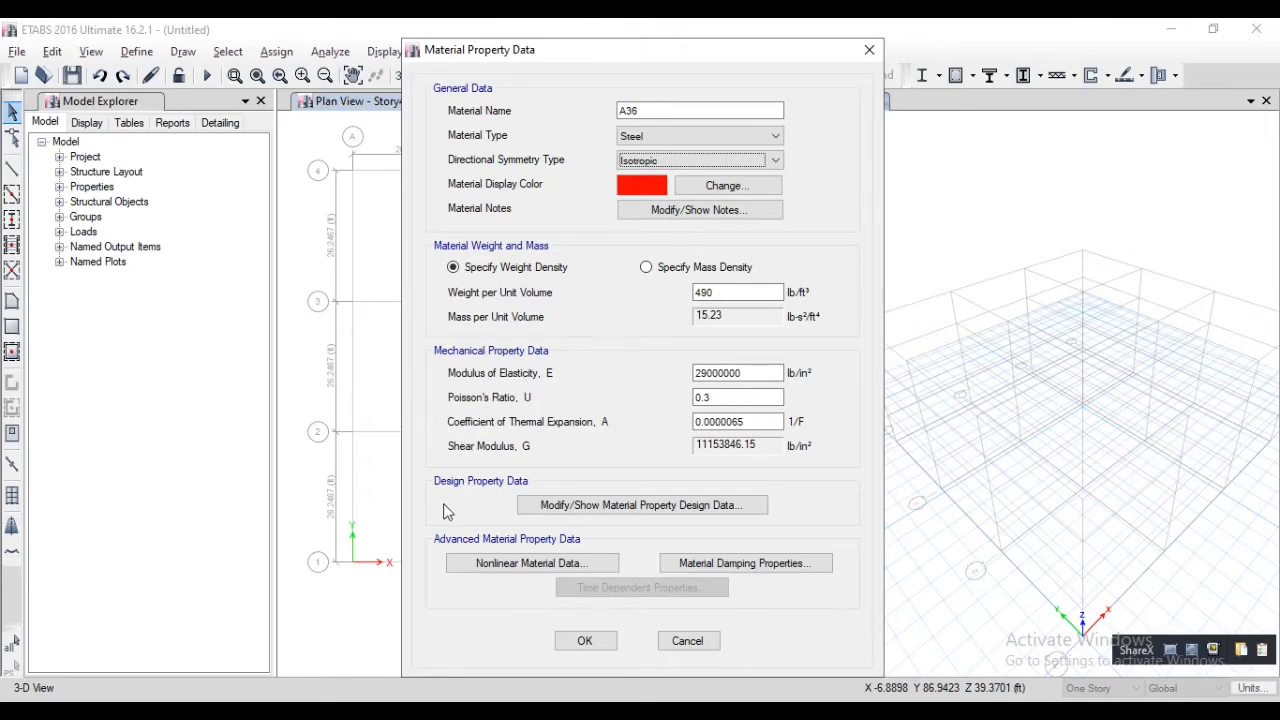
click(594, 507)
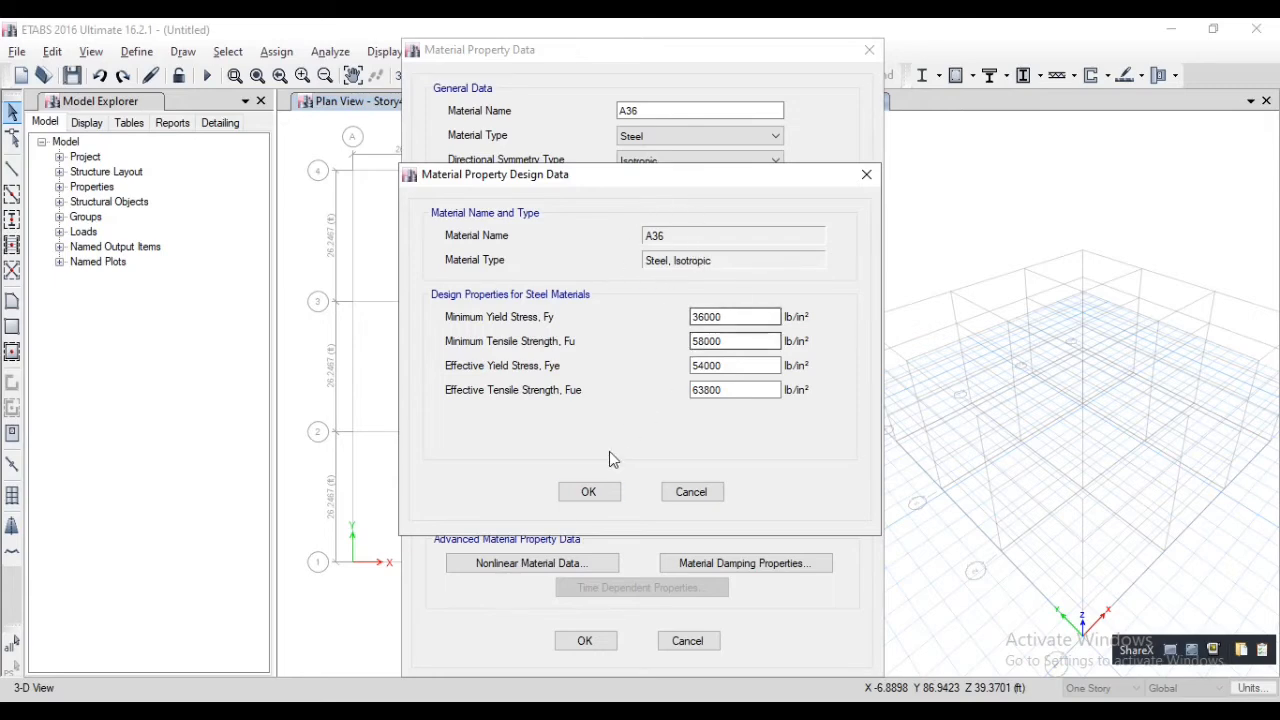
click(588, 491)
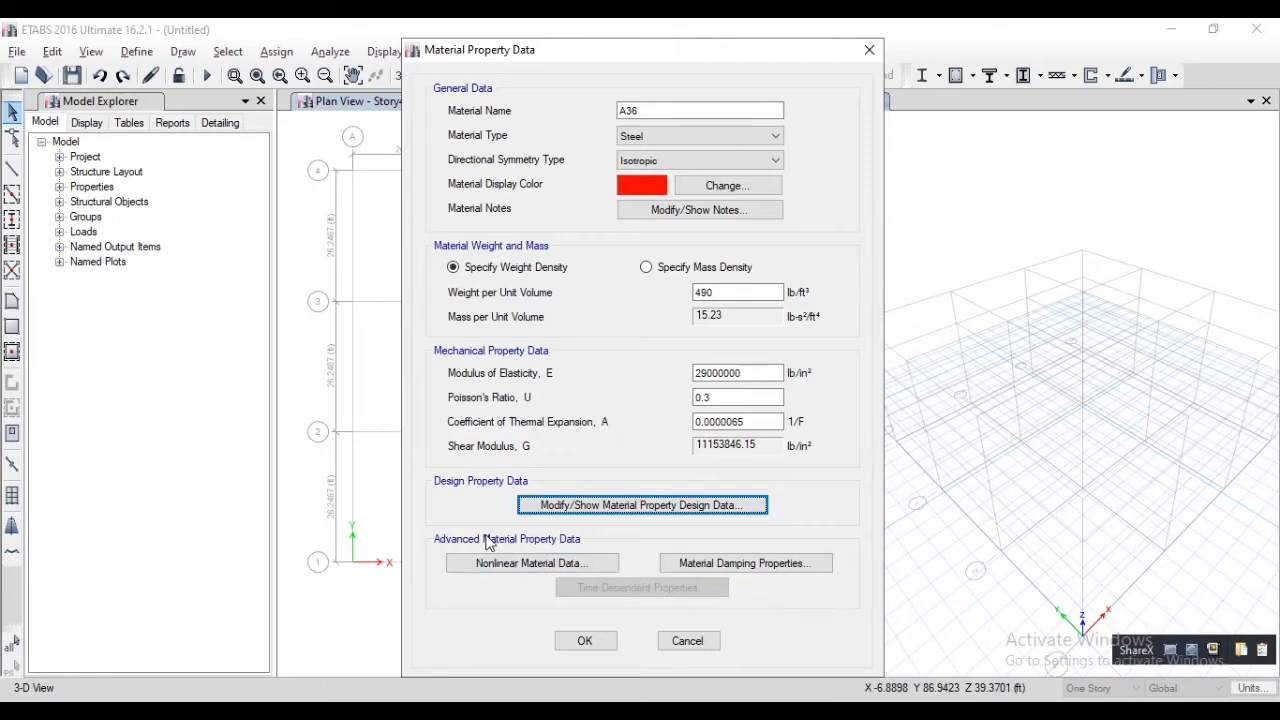
- Examine the A36 steel's nonlinear material data, including the acceptance criteria strains and the stress-strain plot
click(555, 566)
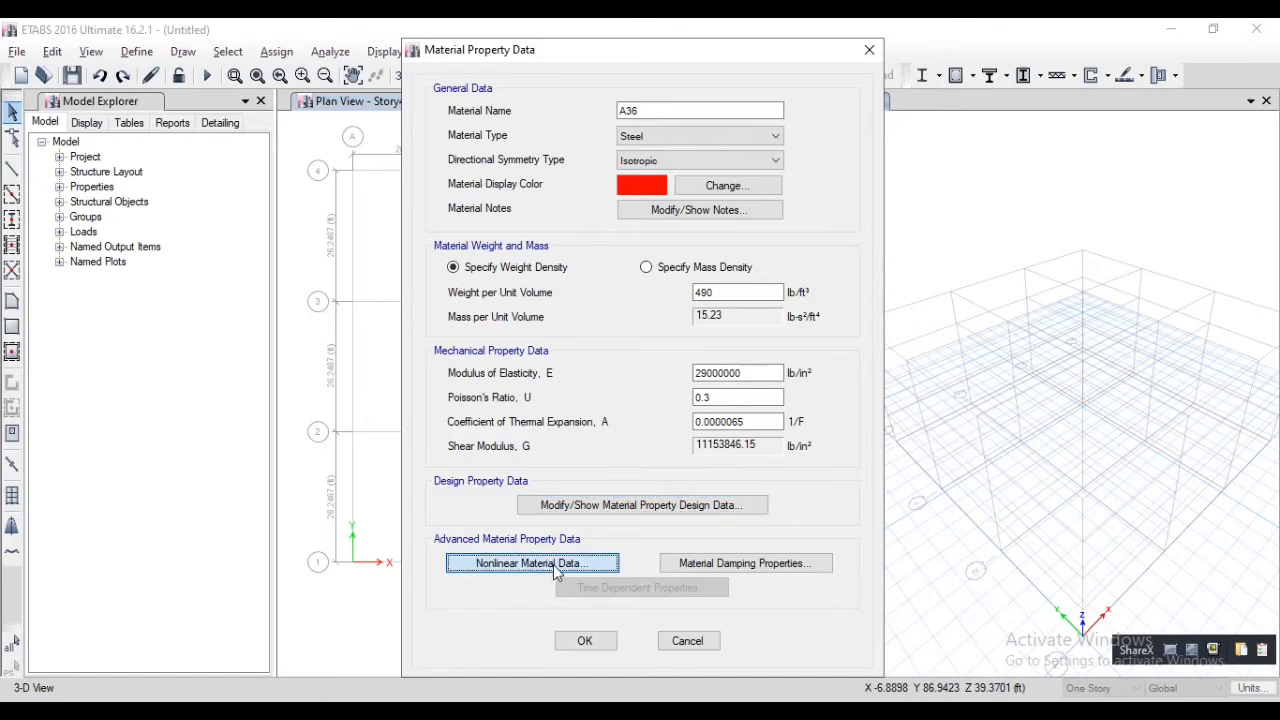
drag(554, 54, 560, 84)
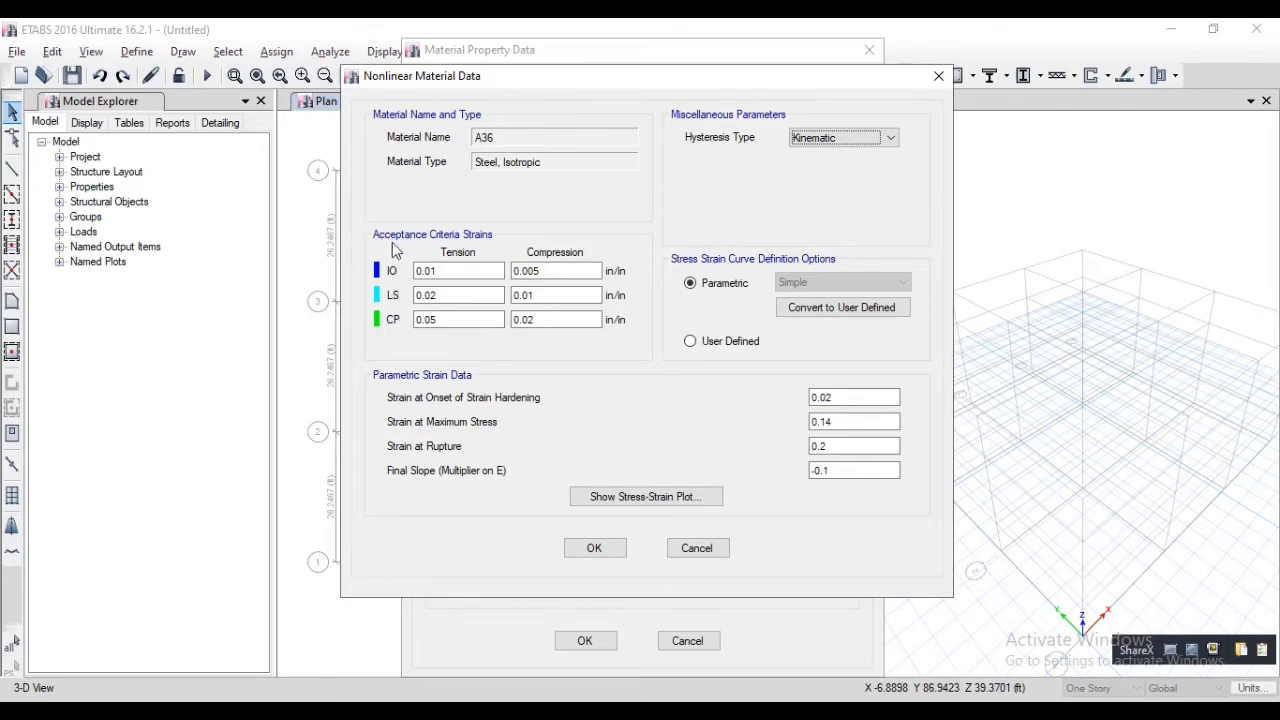
click(438, 270)
click(437, 294)
click(443, 272)
click(612, 500)
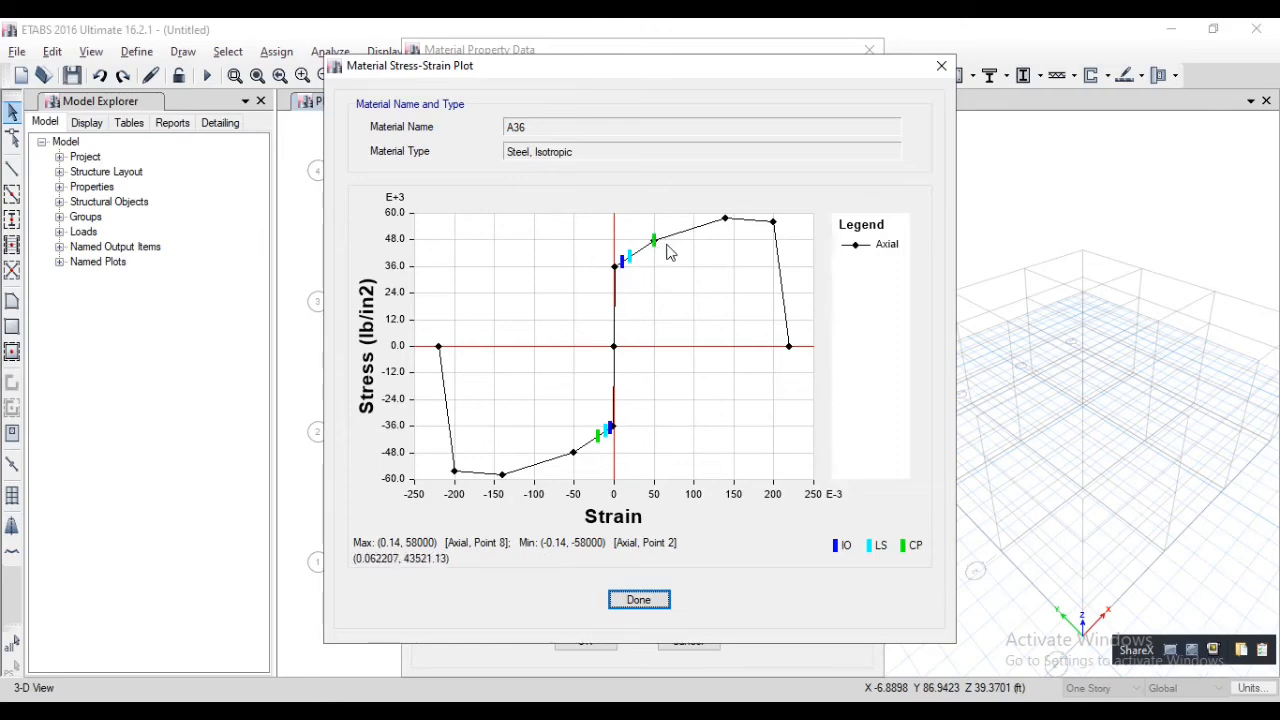
click(620, 600)
click(607, 549)
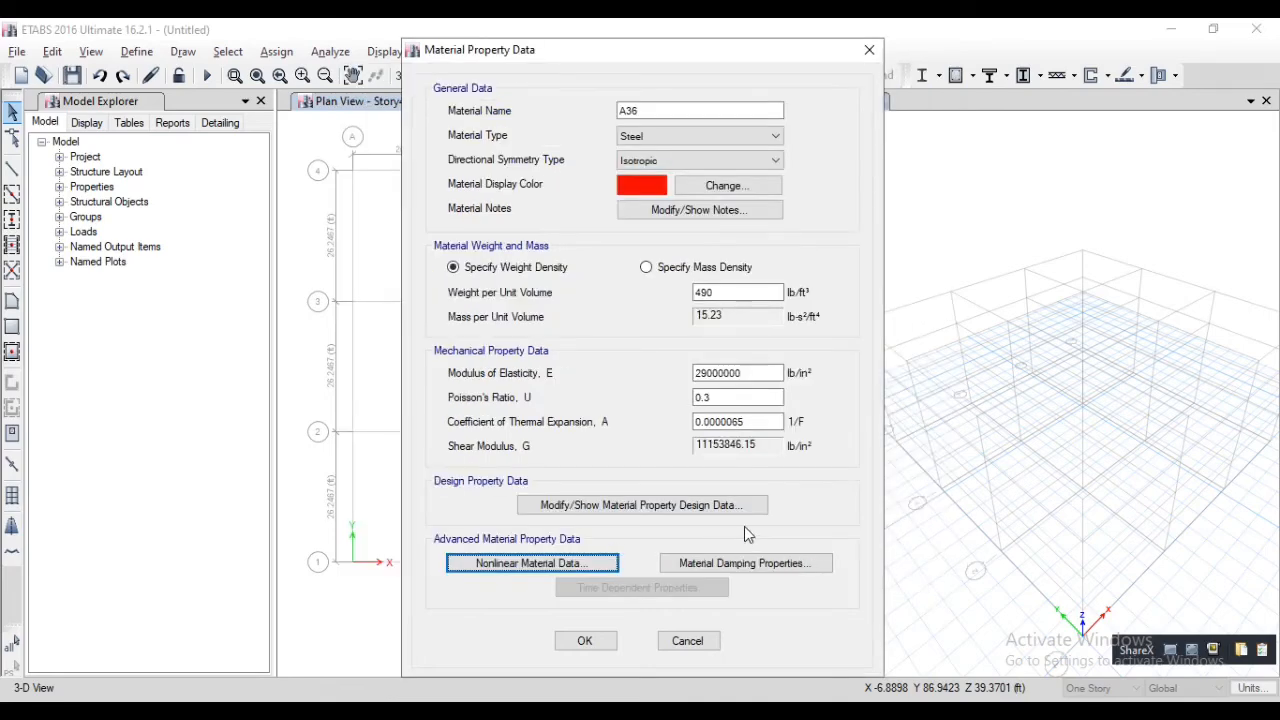
- Check the A36 steel's material damping properties and accept the new material into the materials list
click(779, 565)
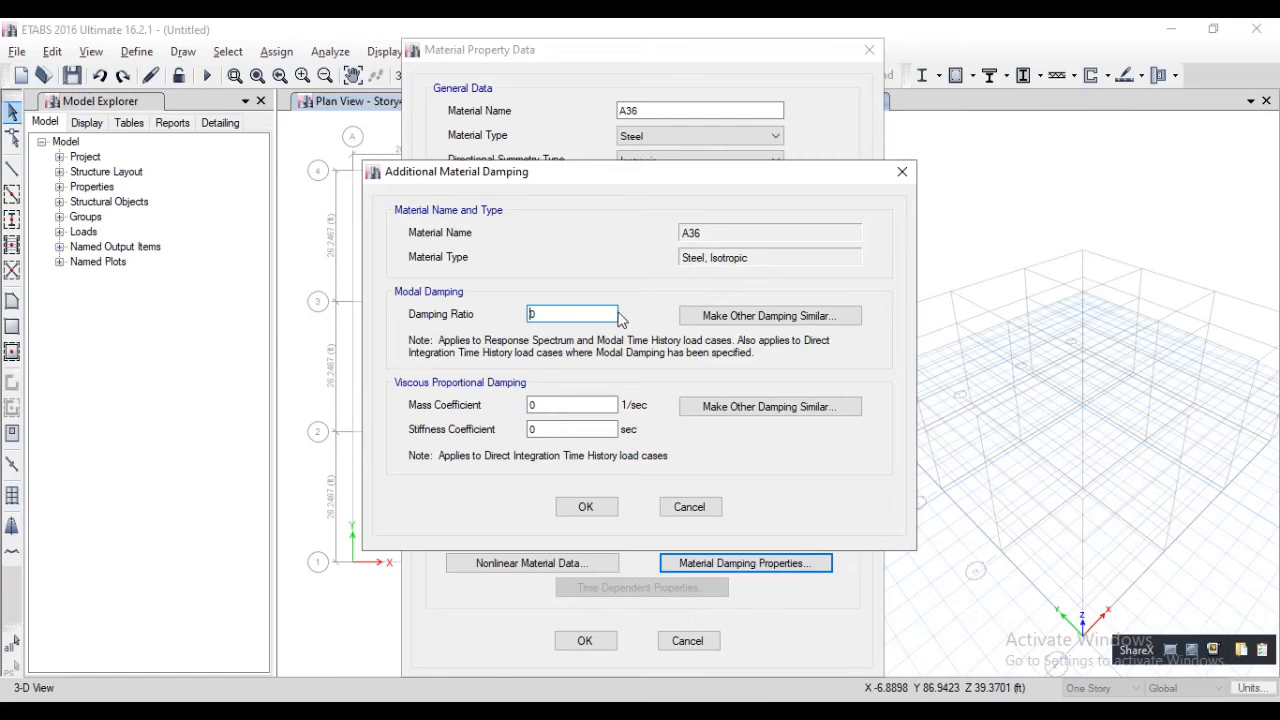
click(588, 507)
click(586, 641)
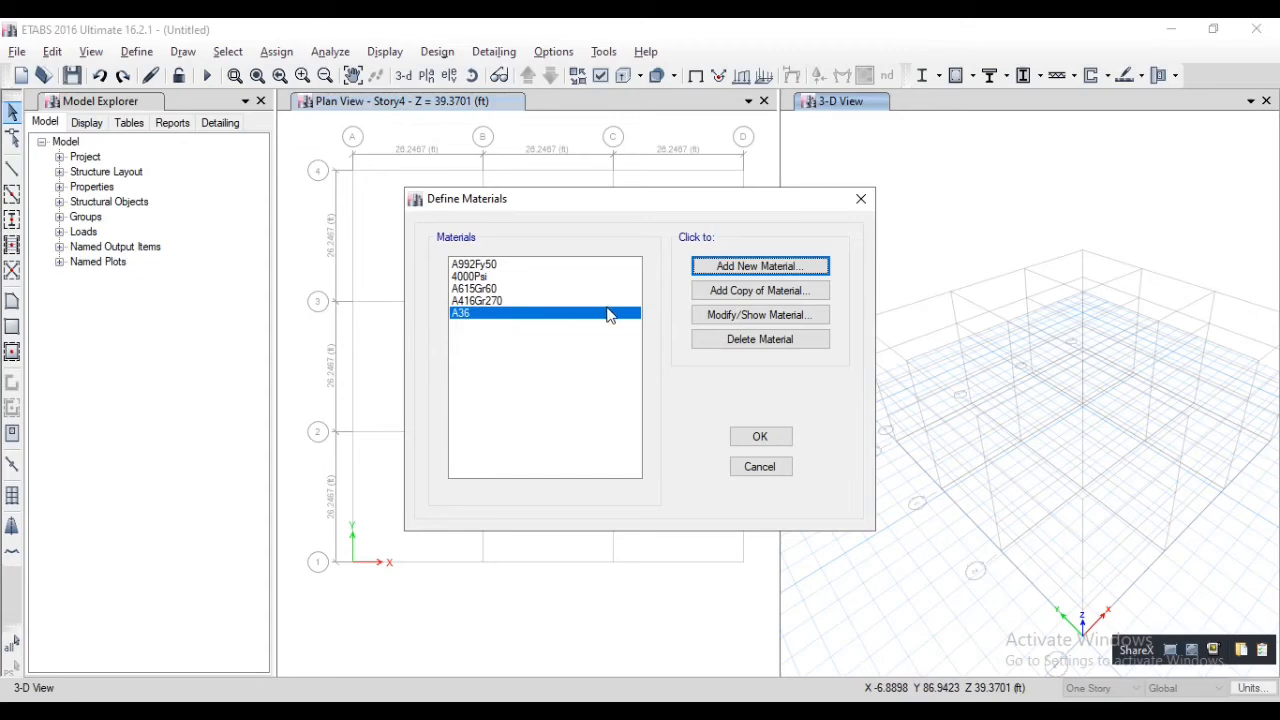
- Start a new Concrete material for the United States region with the Customary standard and grade f'c 3000 psi
click(727, 272)
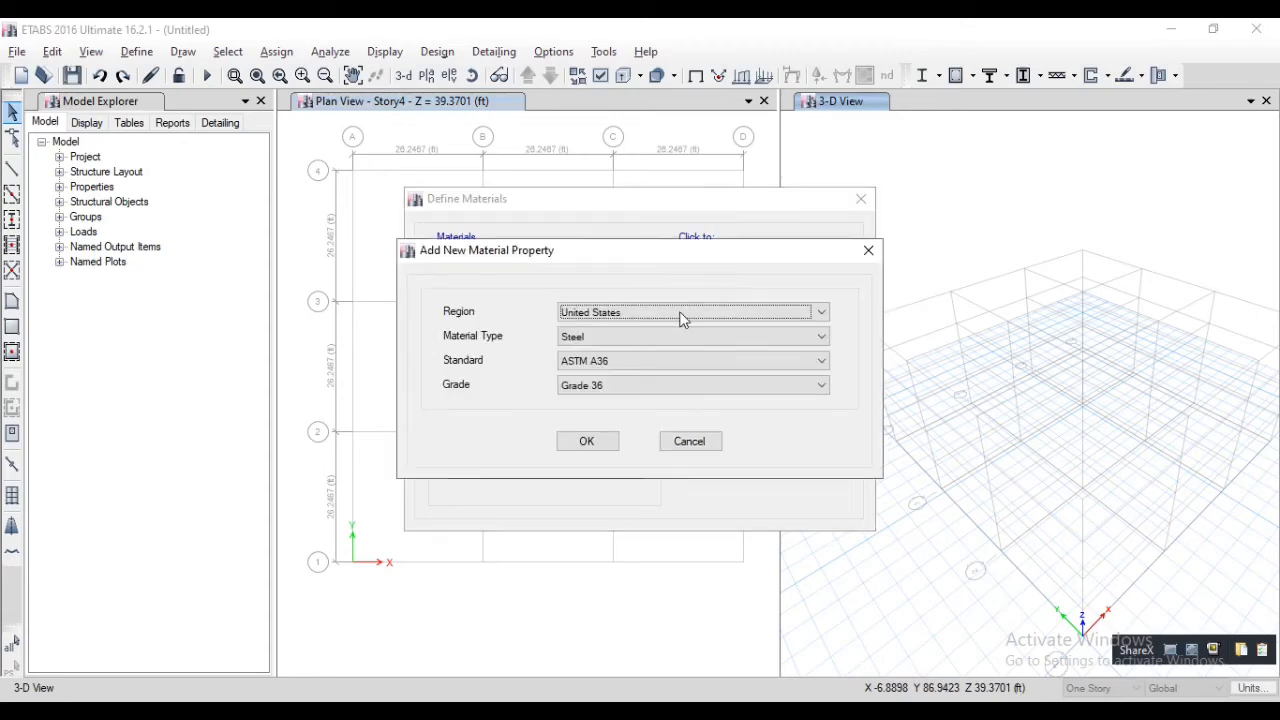
click(626, 337)
click(590, 367)
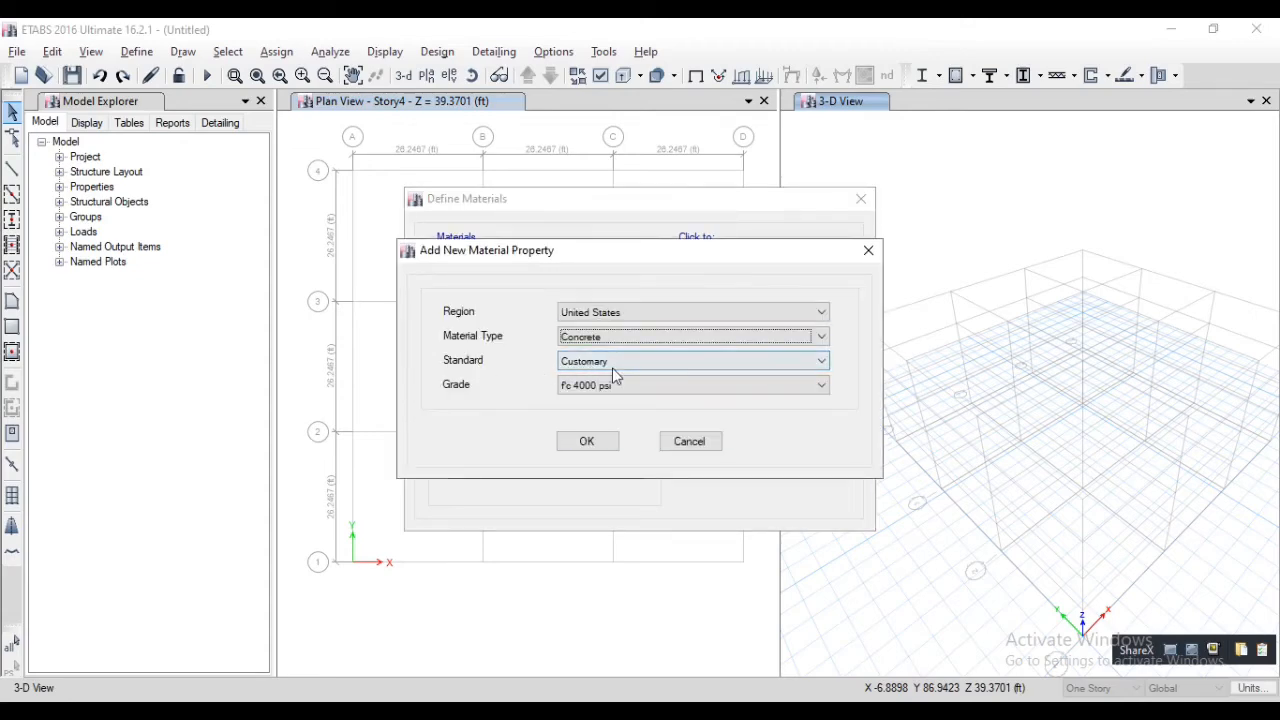
click(586, 386)
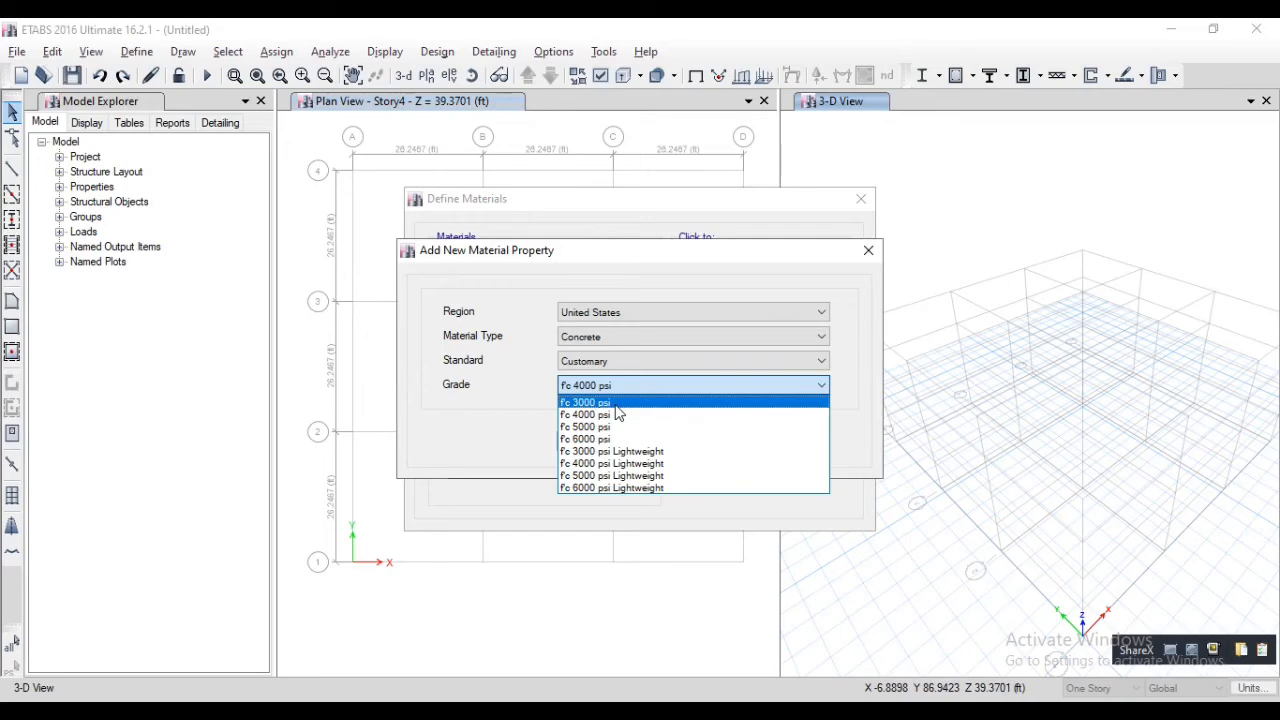
click(617, 403)
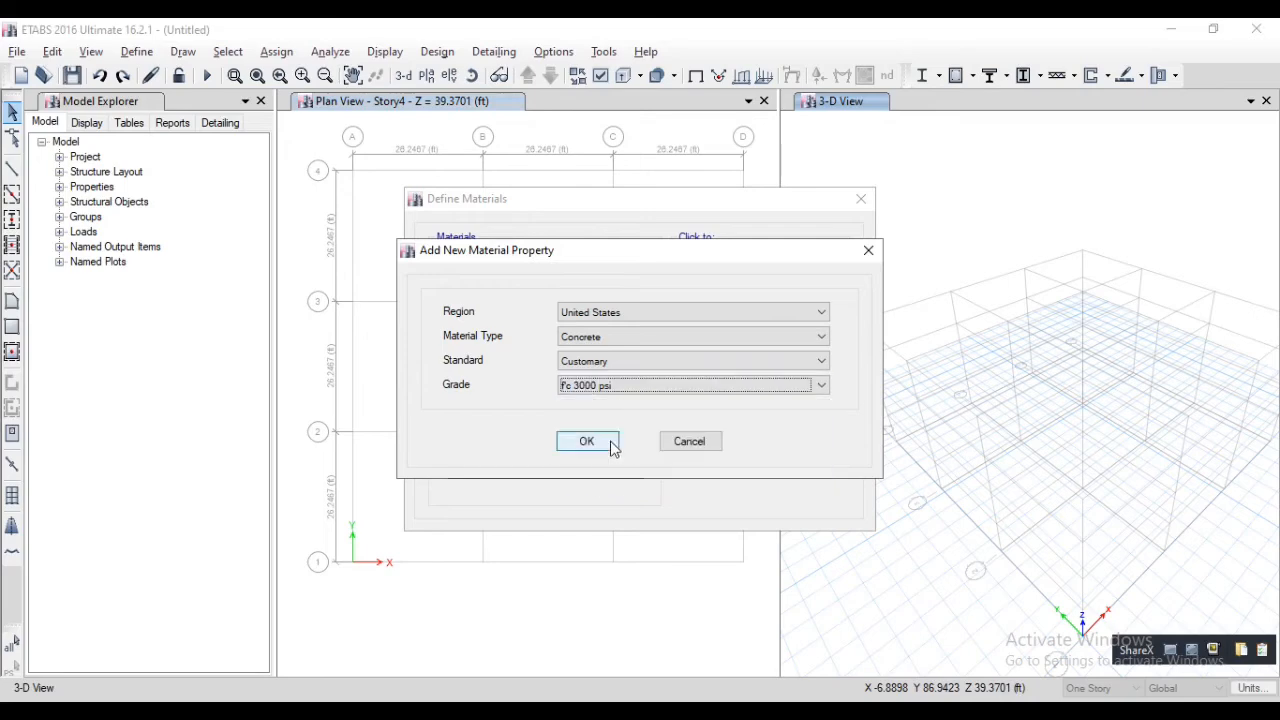
click(605, 444)
- Review the 3000 psi concrete's time dependent properties, keeping the CEB-FIP 90 type, and accept the material into the materials list
drag(664, 28, 668, 62)
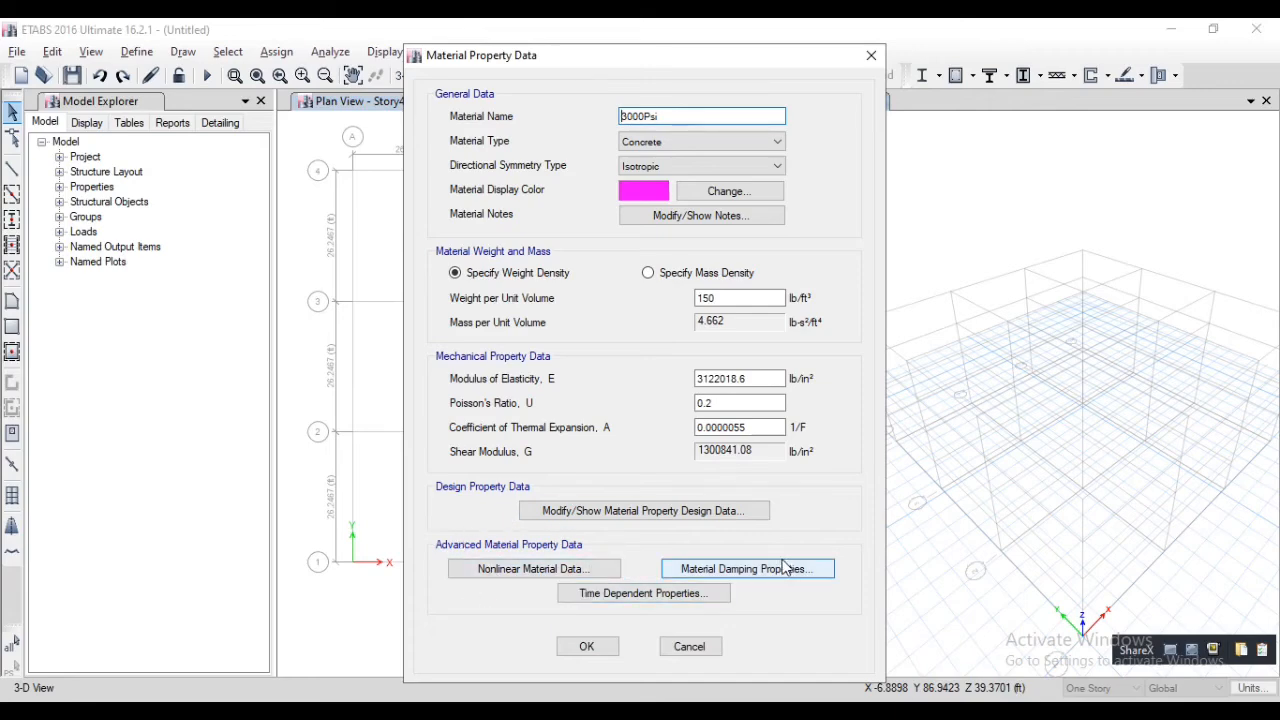
click(643, 593)
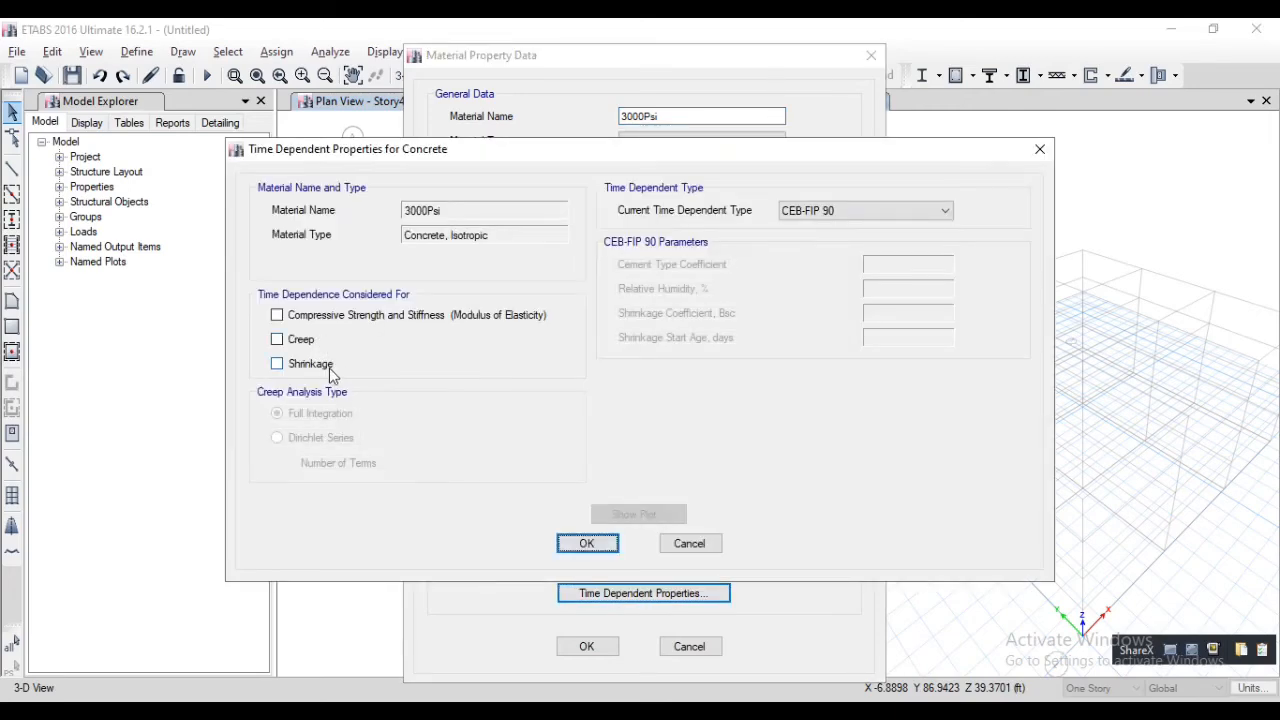
drag(611, 149, 649, 127)
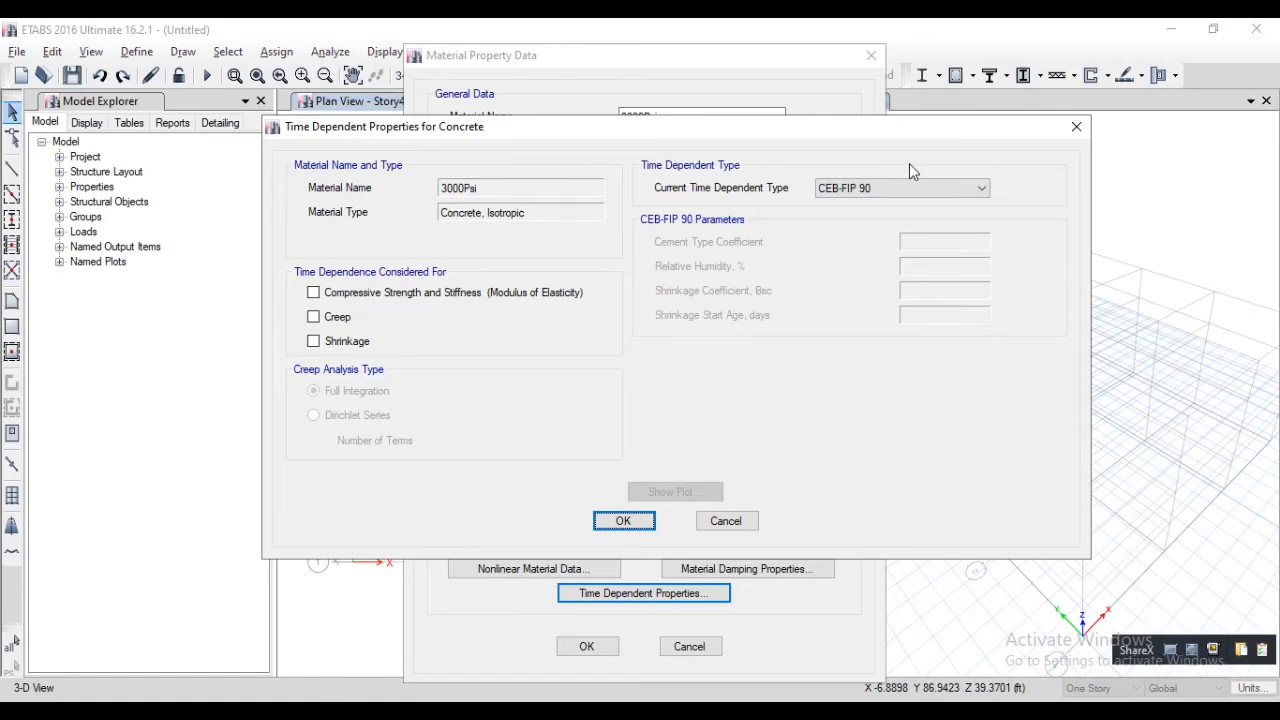
click(623, 520)
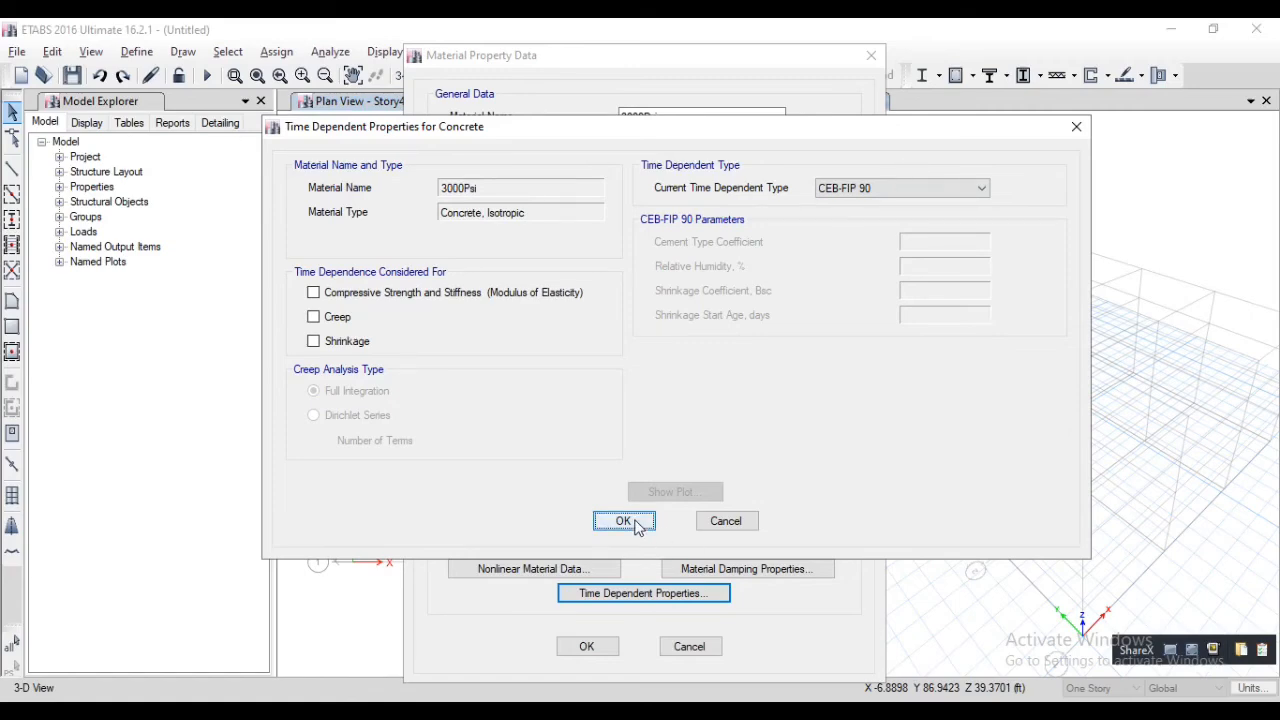
click(584, 649)
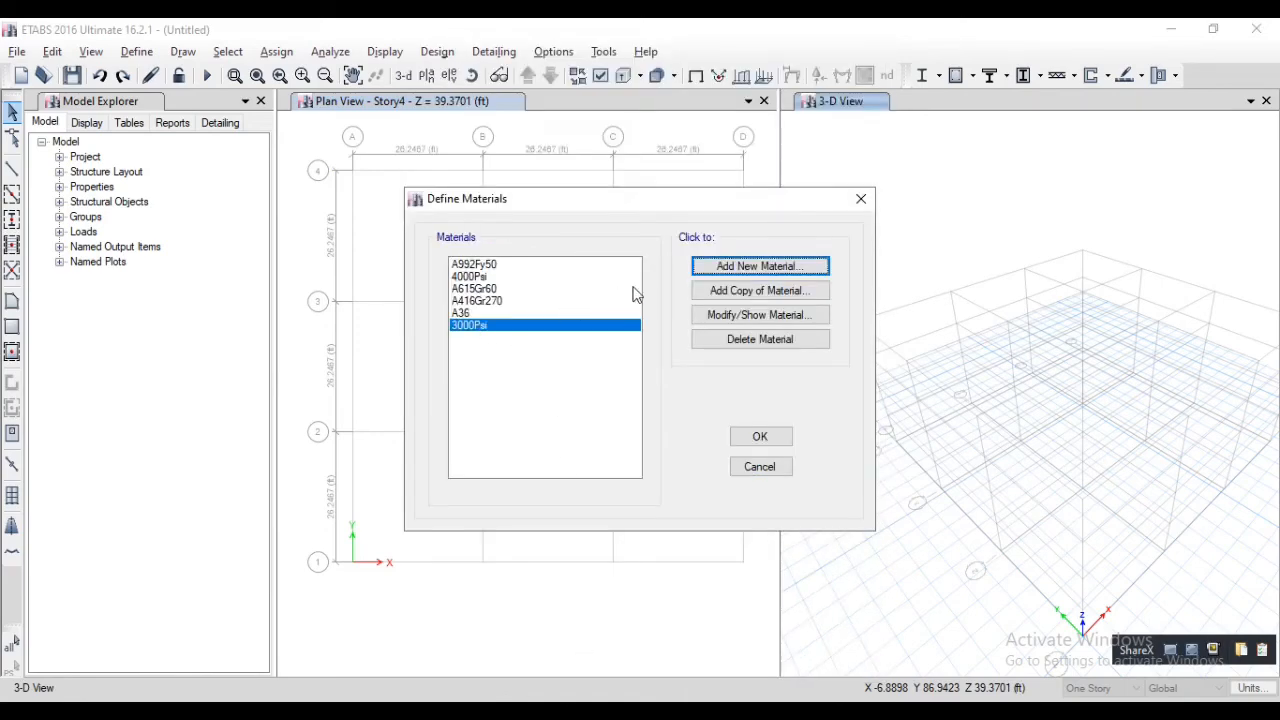
- Start a new Aluminum material for the United States region with the ASTM standard and grade Alloy 6061 T6
click(747, 268)
click(628, 346)
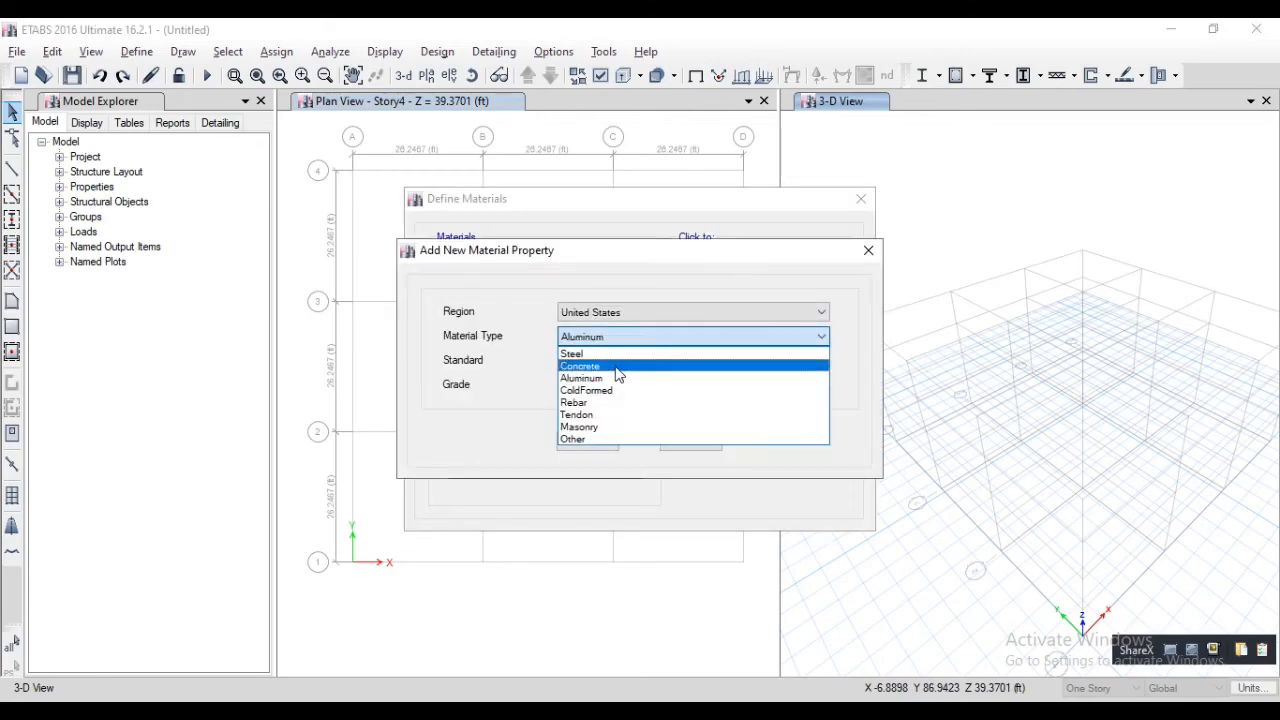
click(658, 371)
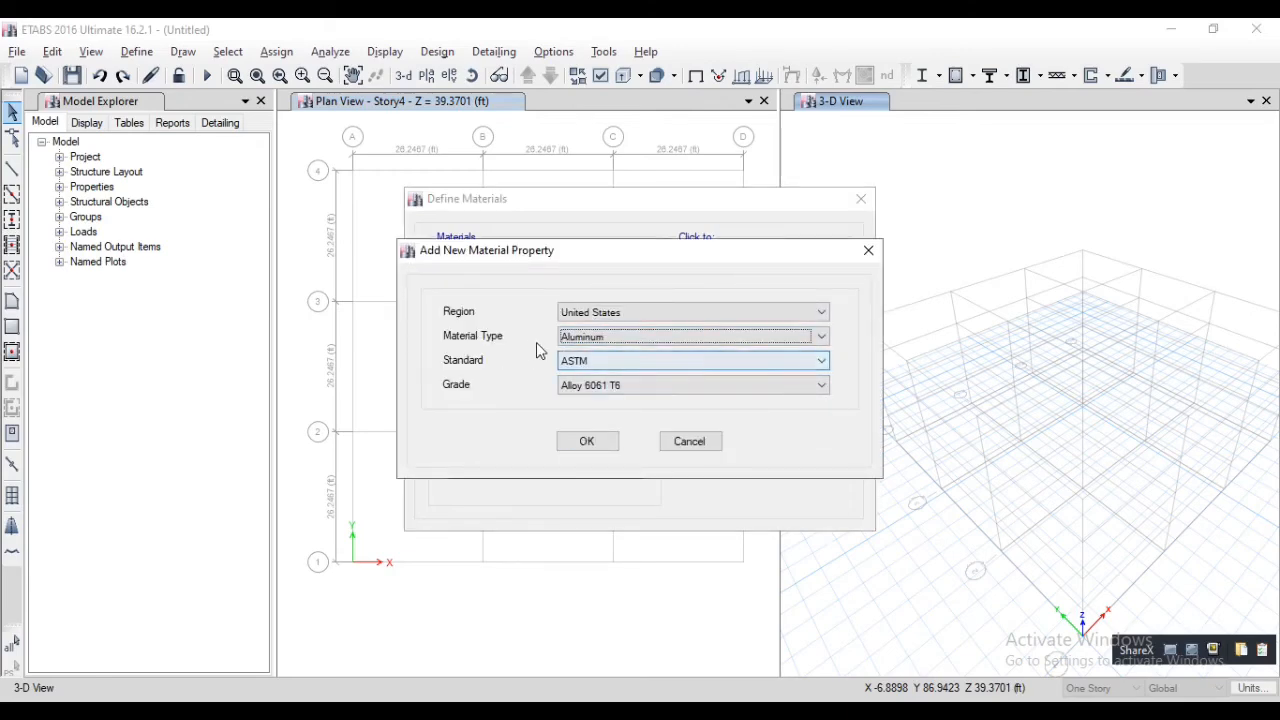
click(632, 387)
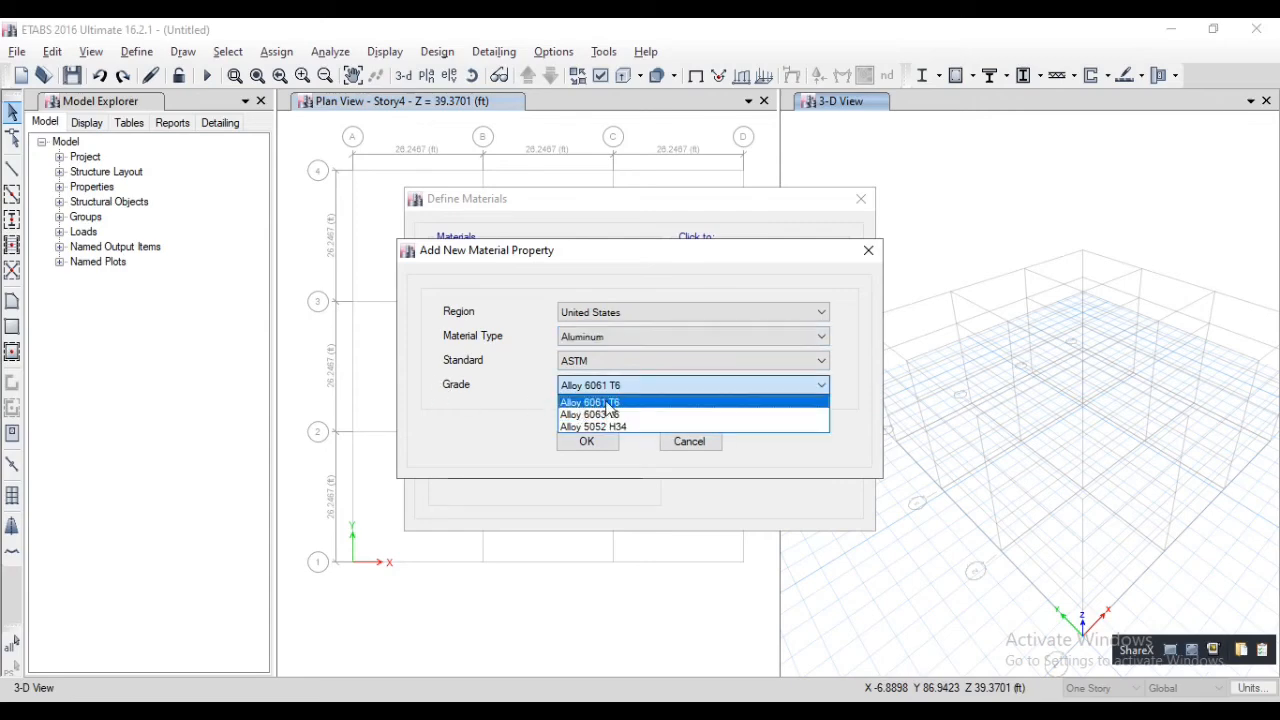
click(620, 403)
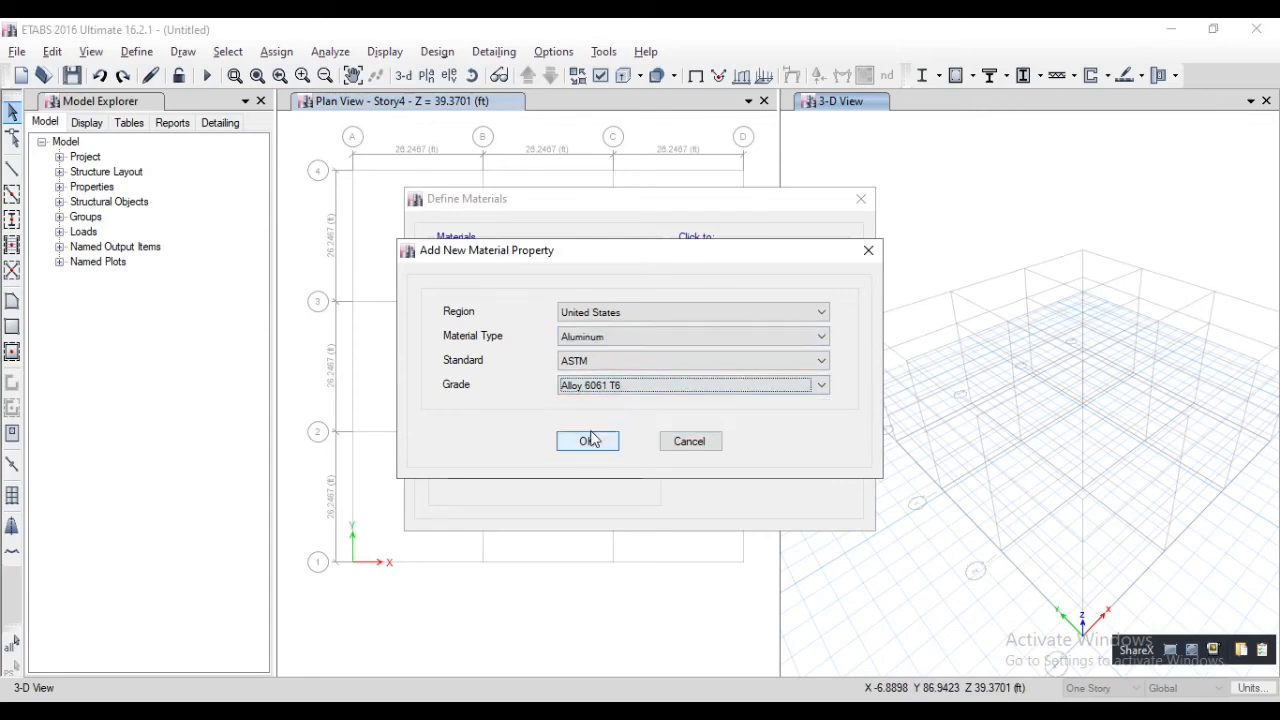
click(586, 441)
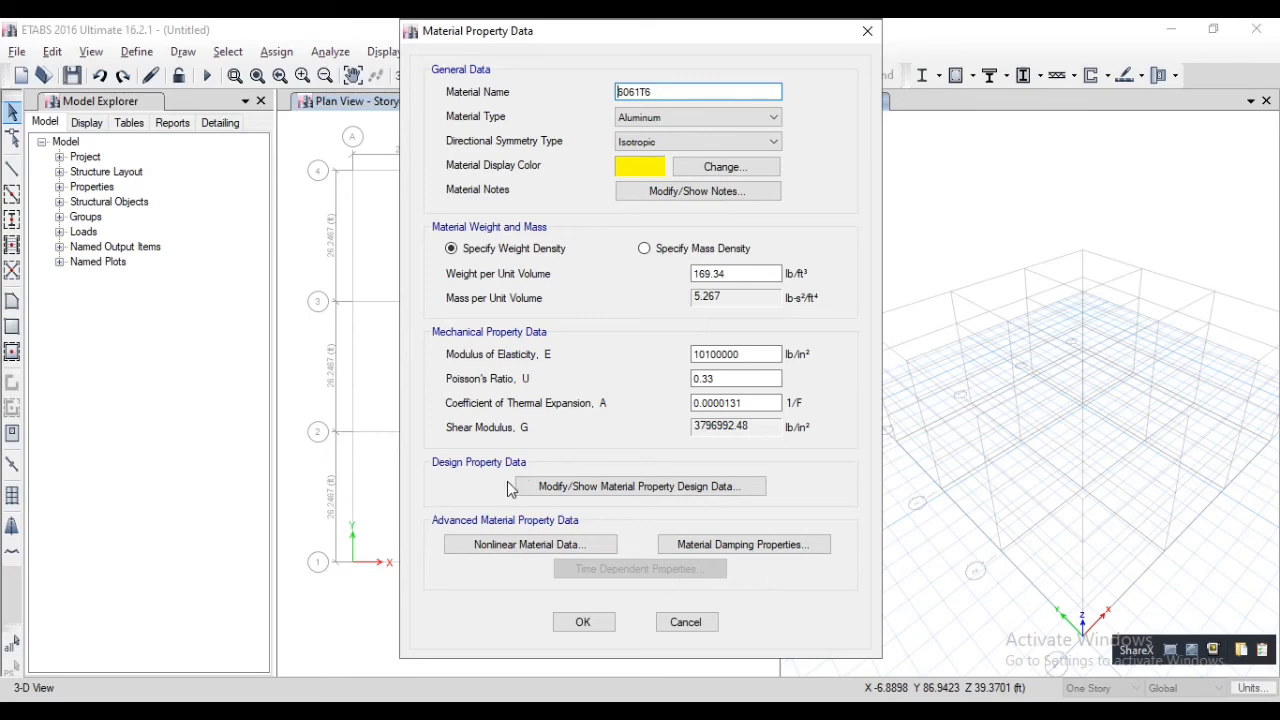
- Examine the 6061-T6 aluminum's design property data and accept the new material into the materials list
click(623, 487)
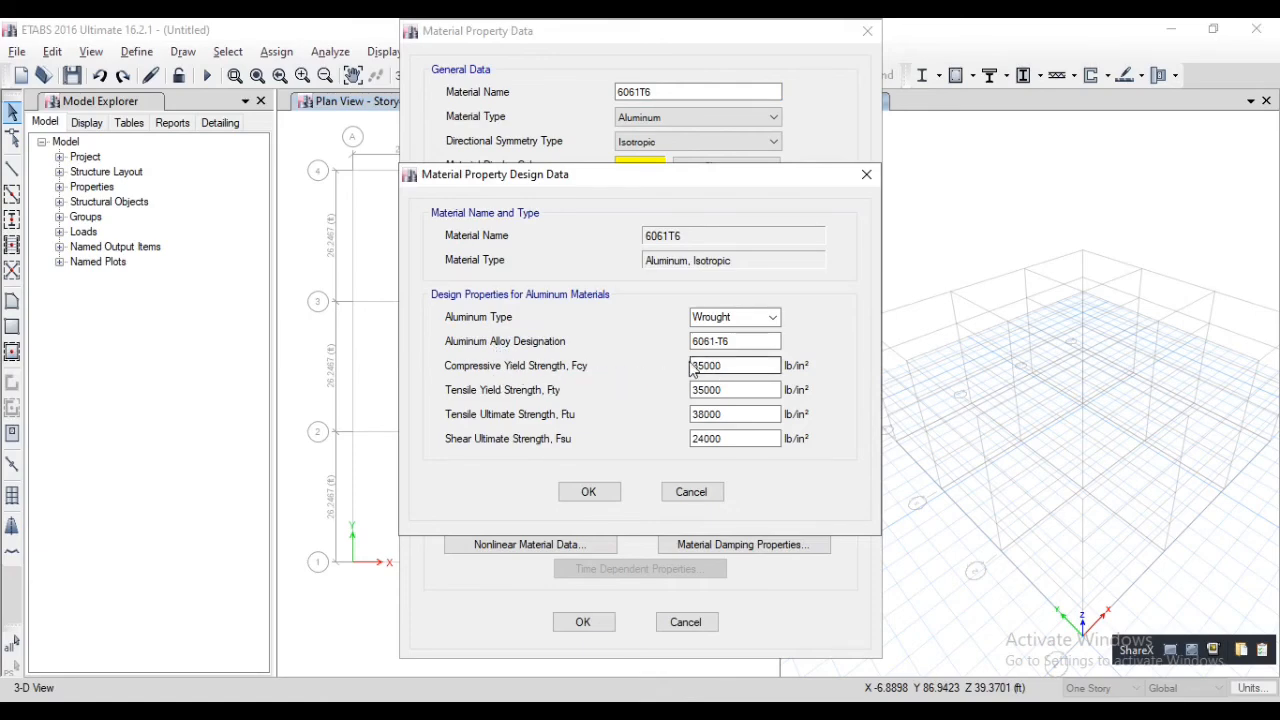
click(591, 497)
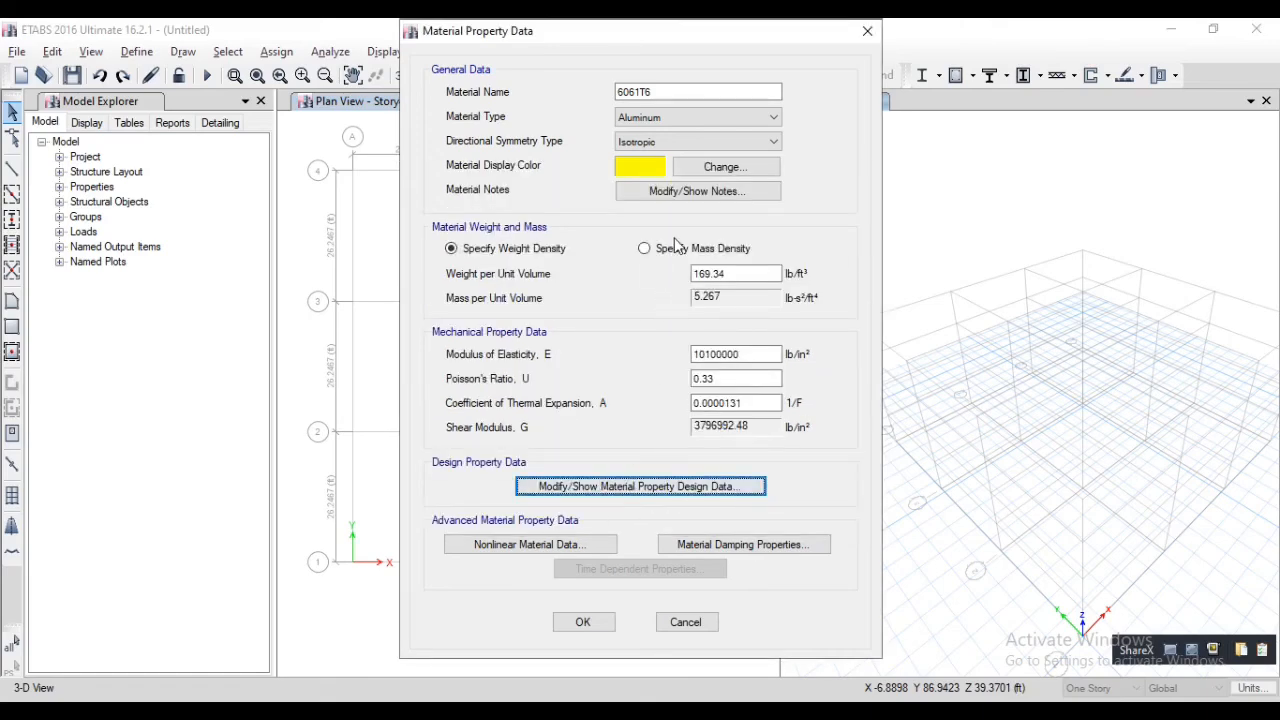
click(598, 628)
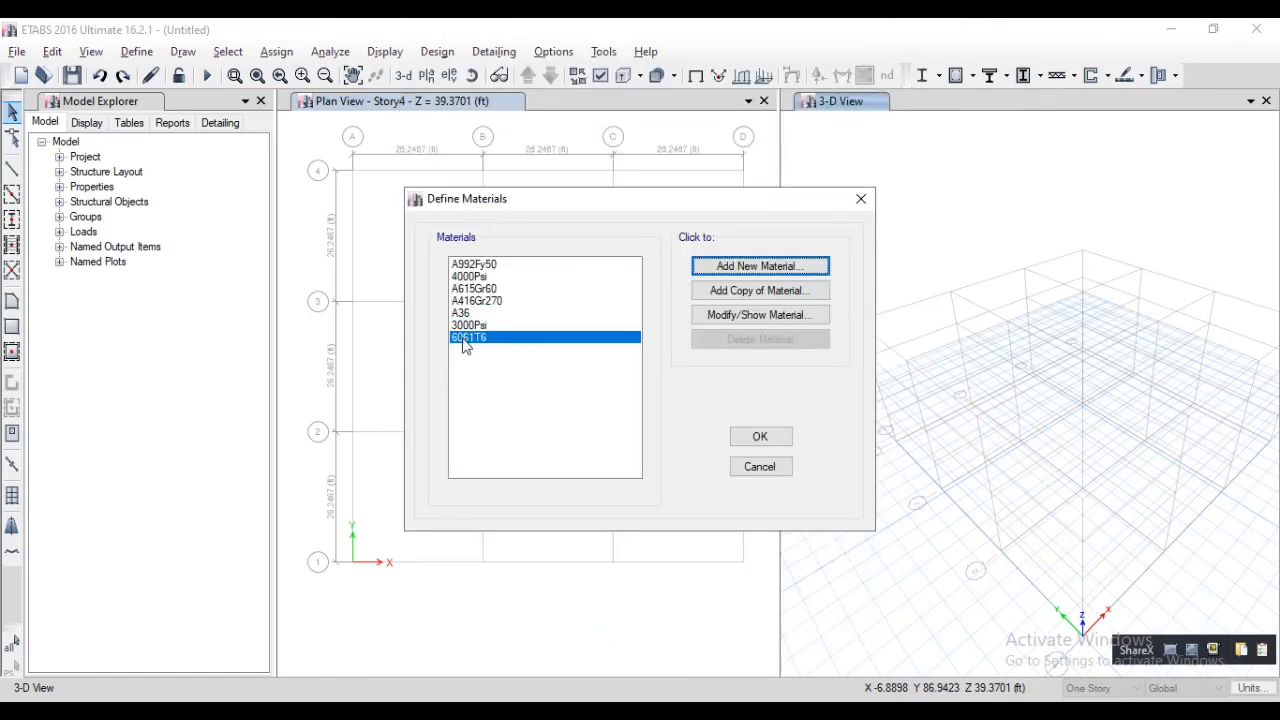
- Add a United States Rebar material with the ASTM A615 standard and Grade 60, and accept the finished materials list
click(771, 277)
click(629, 340)
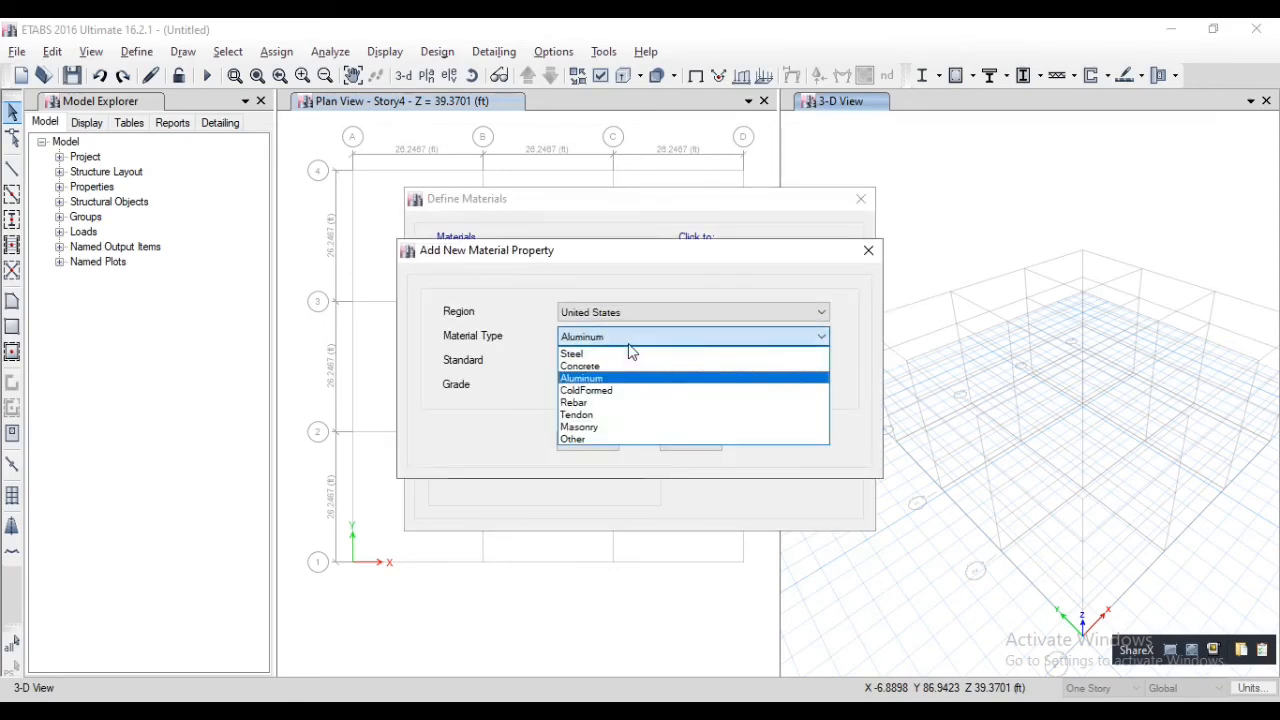
click(585, 402)
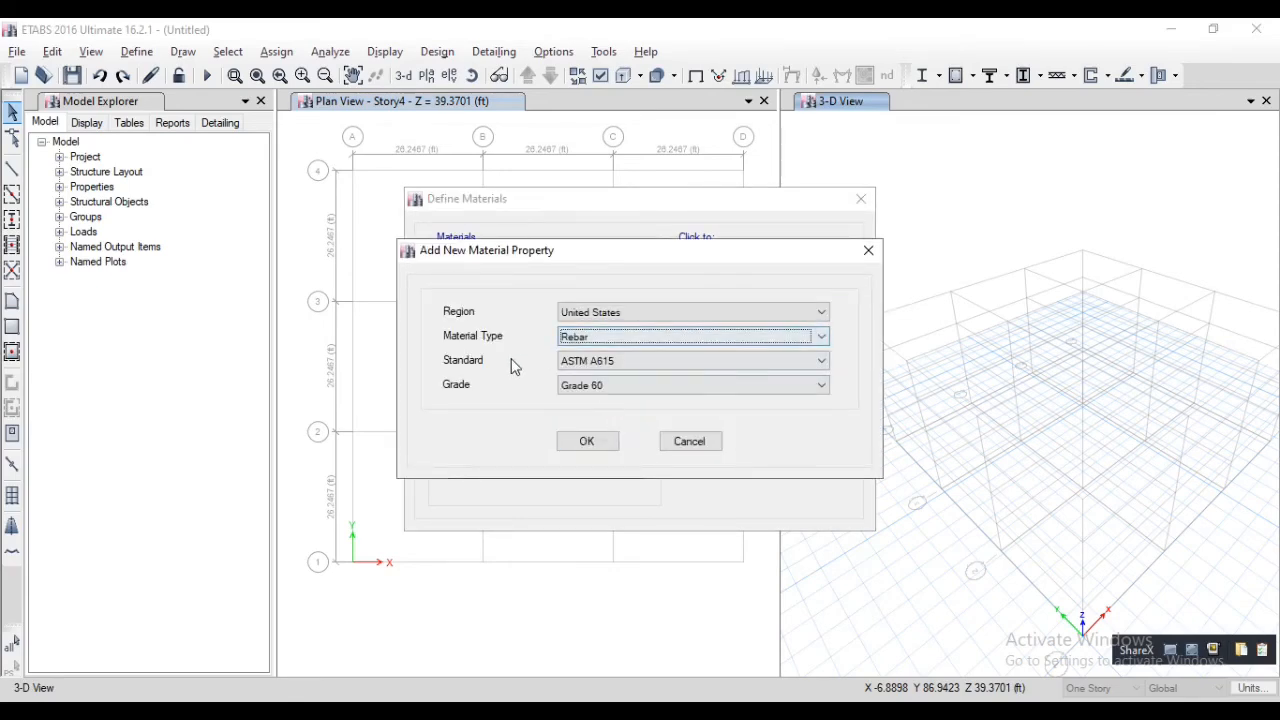
click(632, 361)
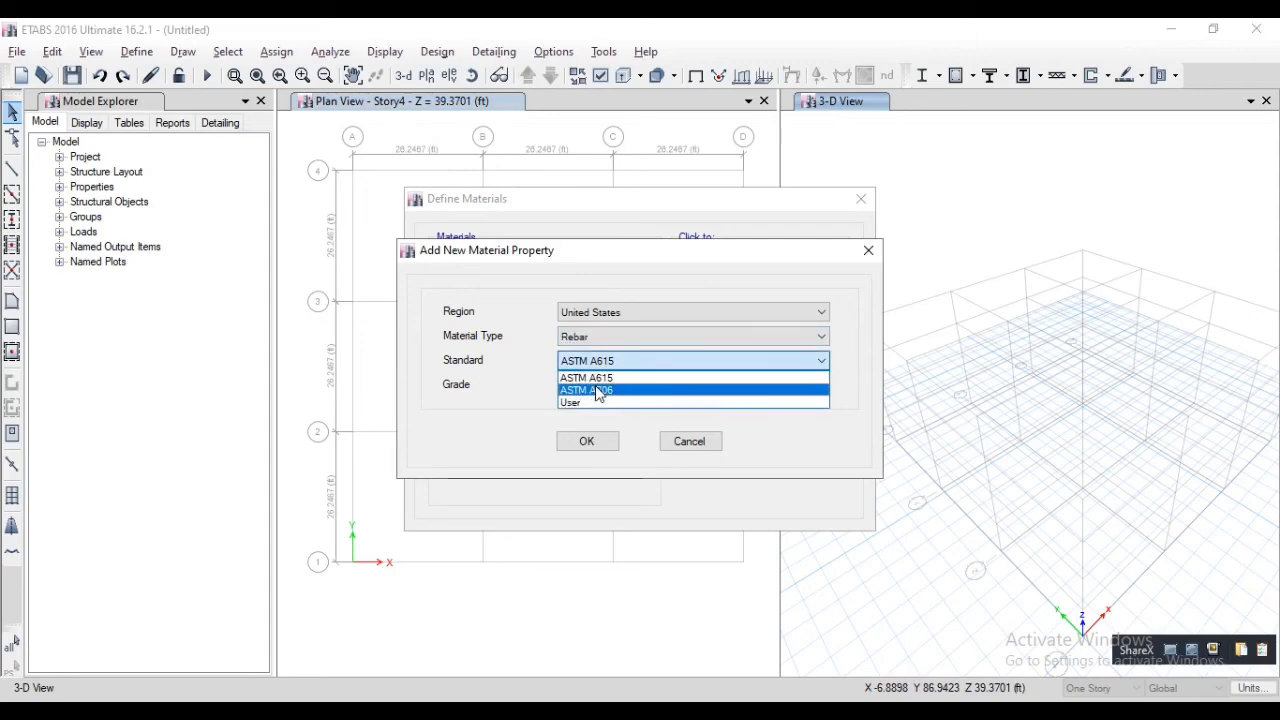
click(598, 378)
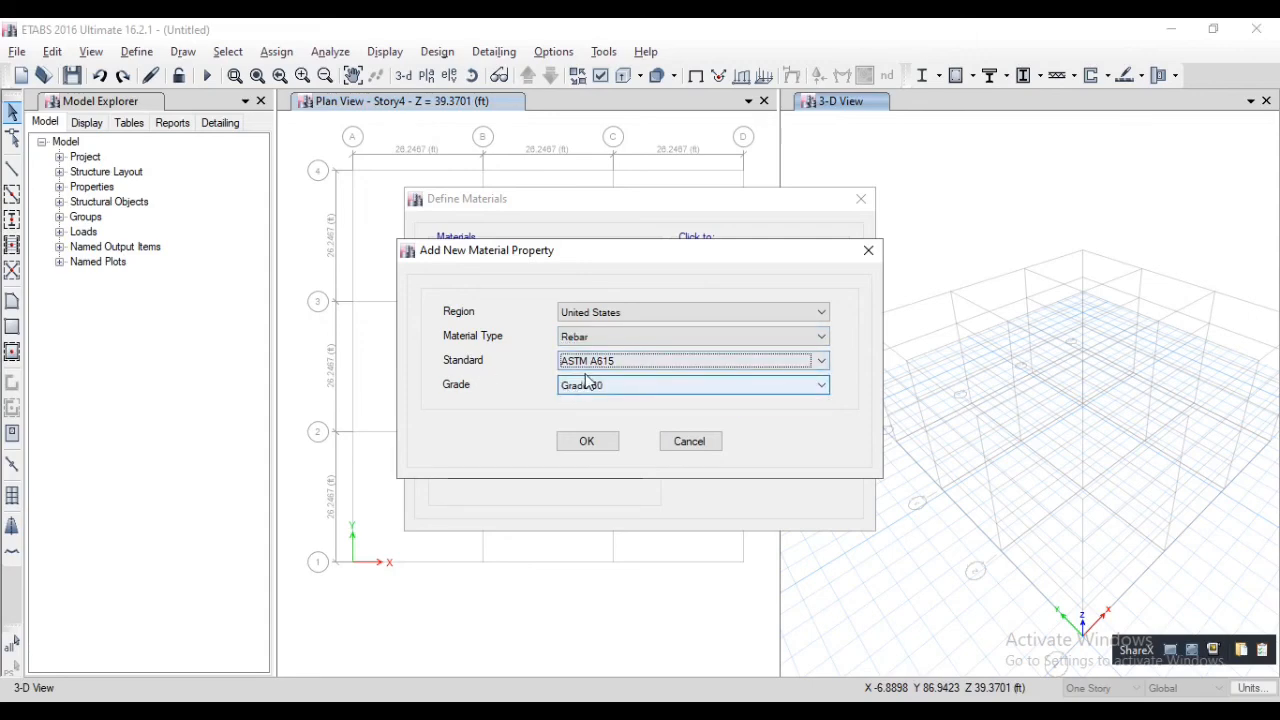
click(594, 388)
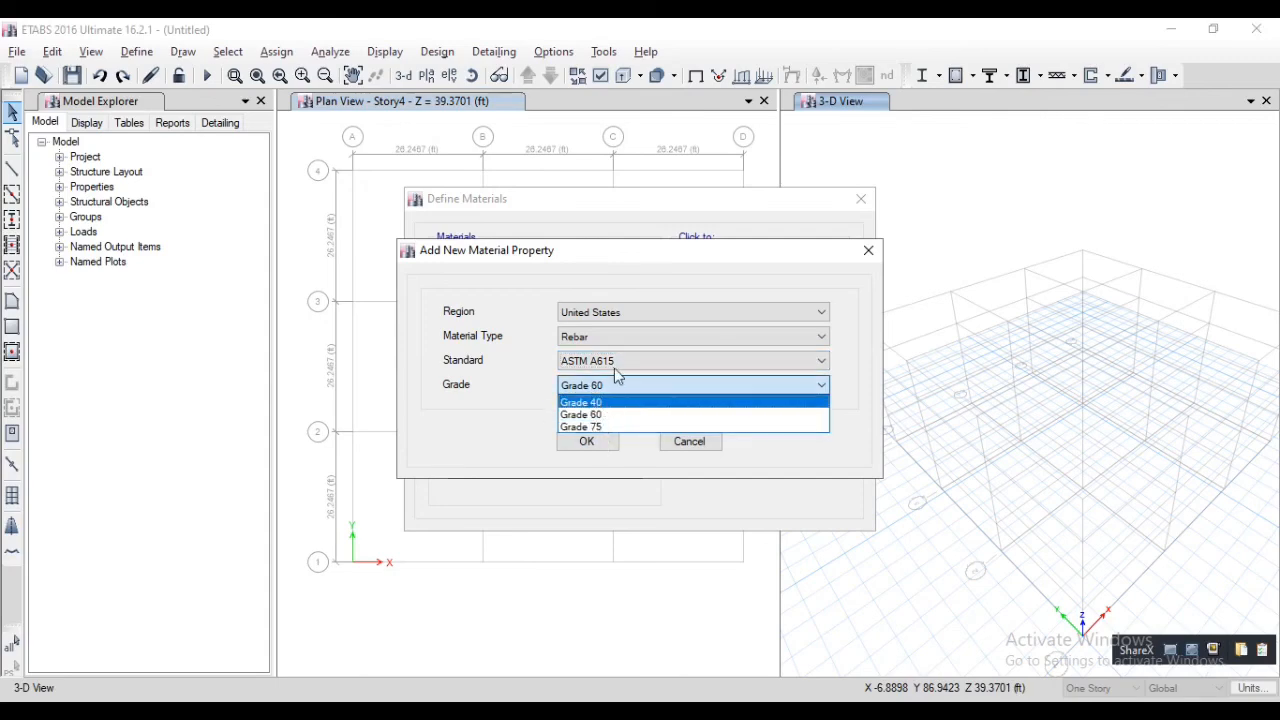
click(612, 416)
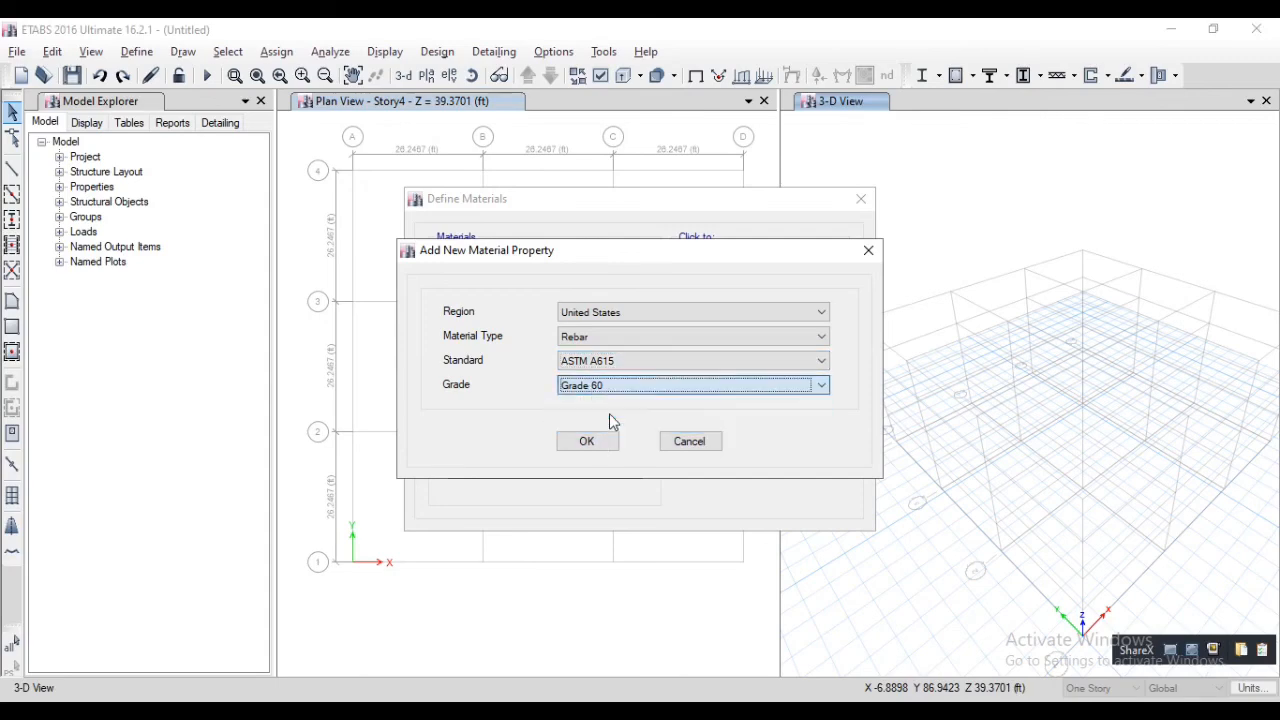
click(590, 443)
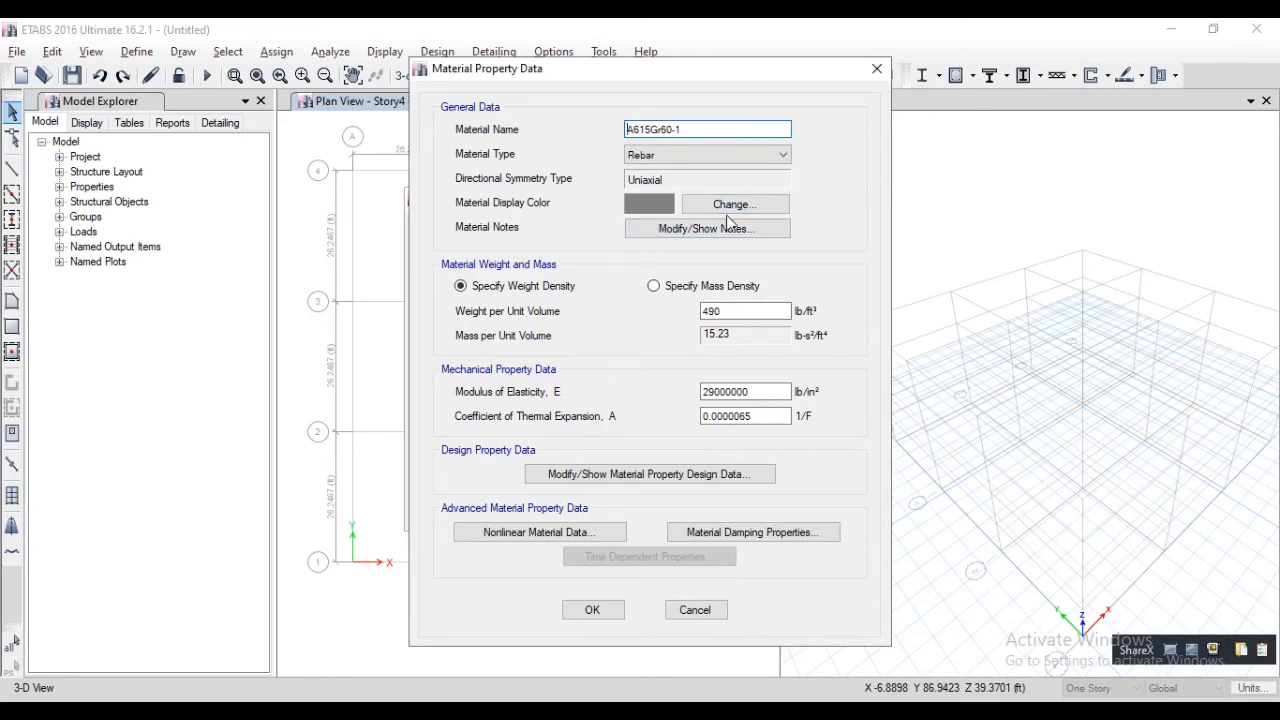
click(602, 612)
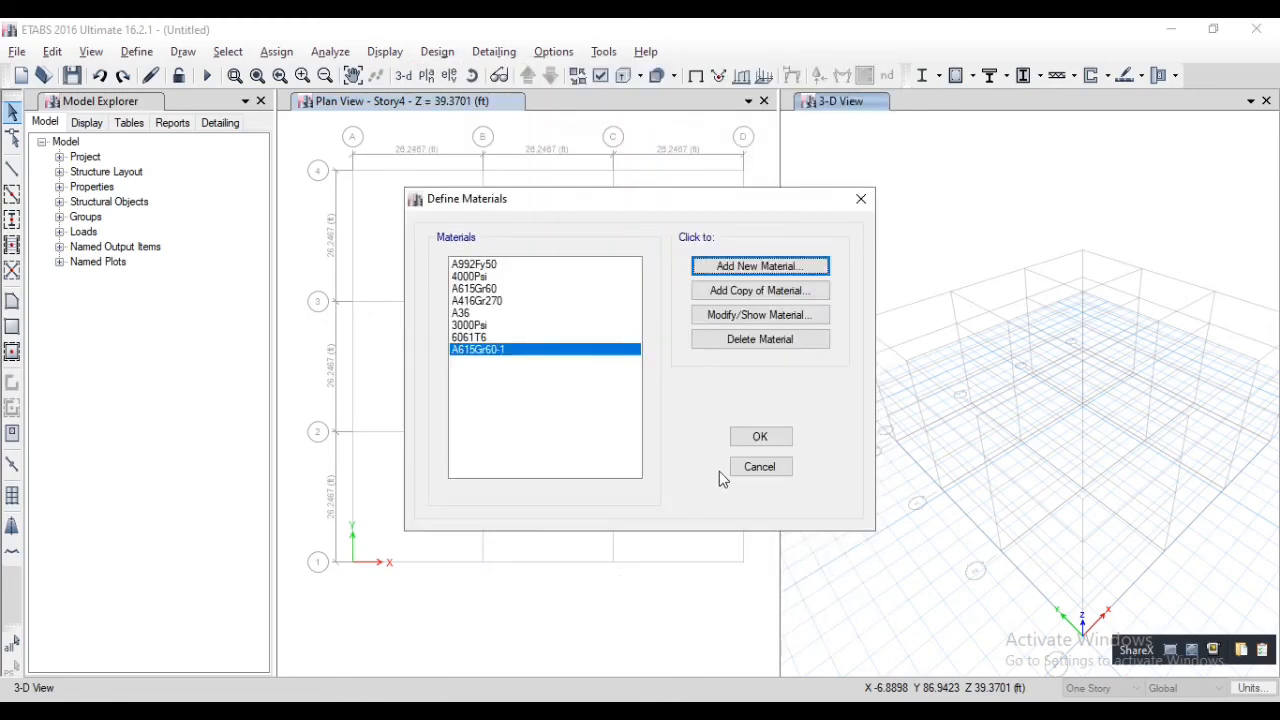
click(771, 437)
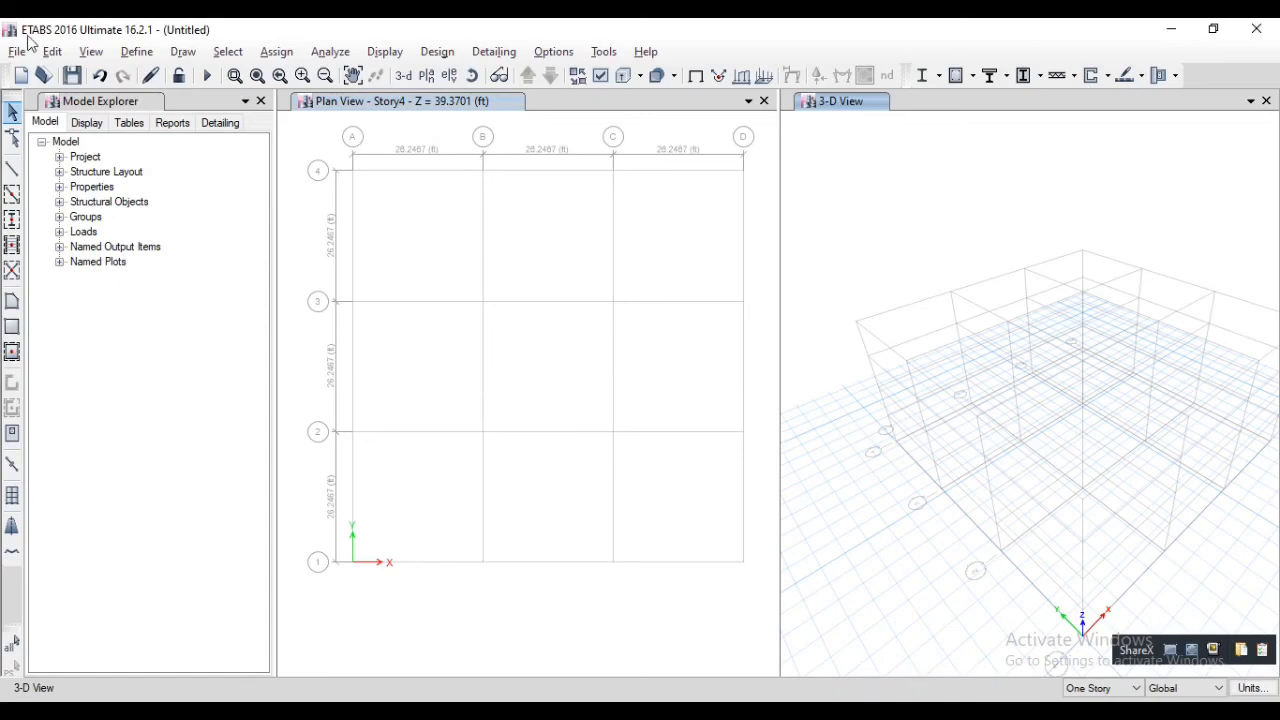
- Try starting a new material with the User region and the Rebar type, and close the materials list without adding it
click(137, 52)
click(200, 74)
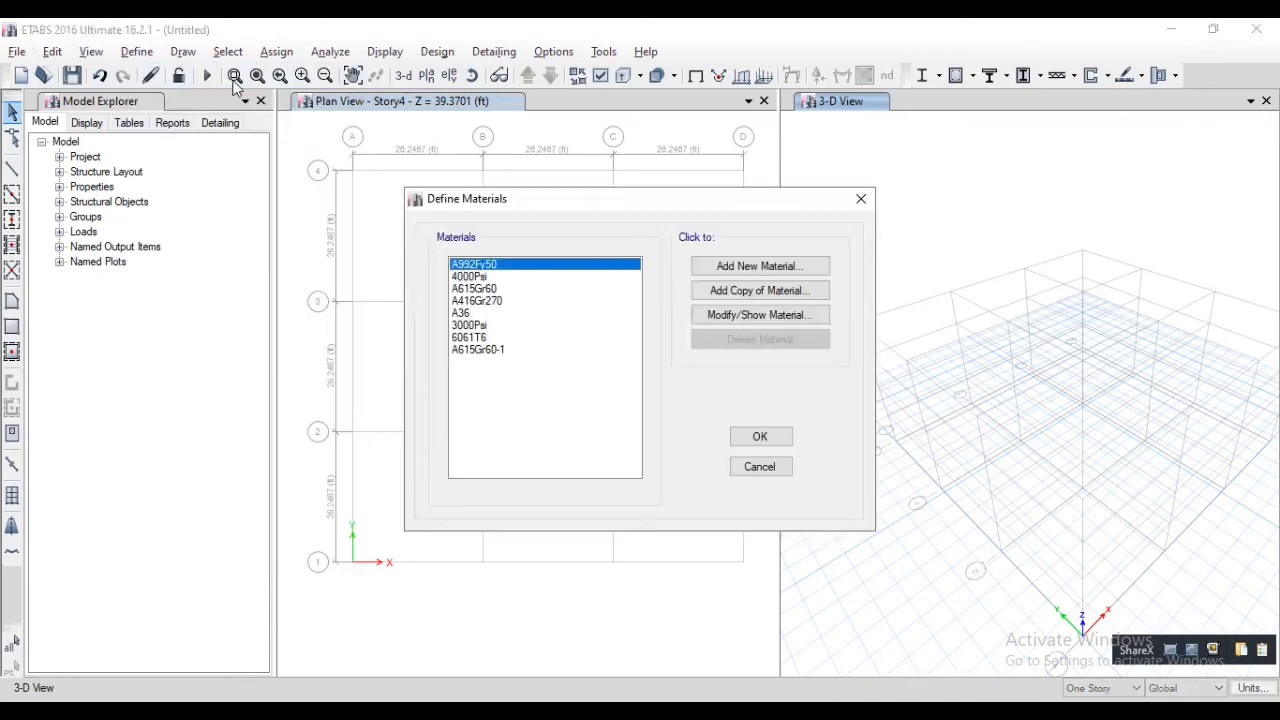
click(766, 265)
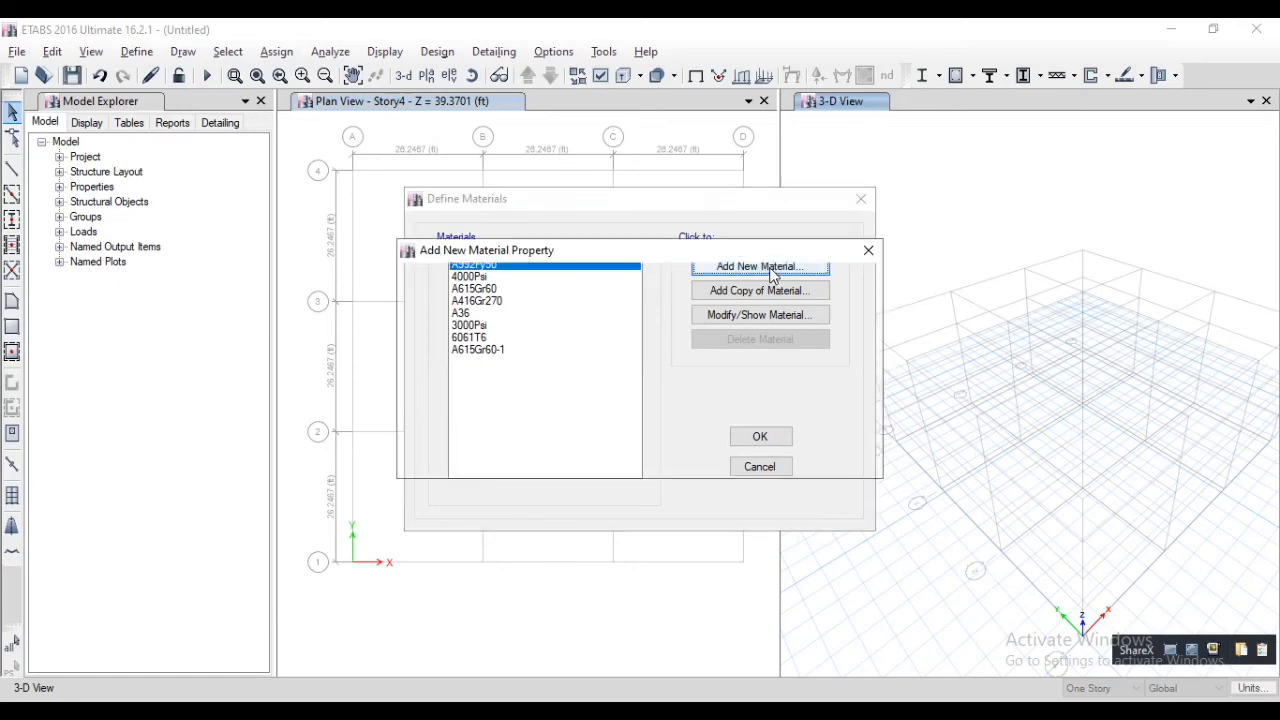
click(680, 313)
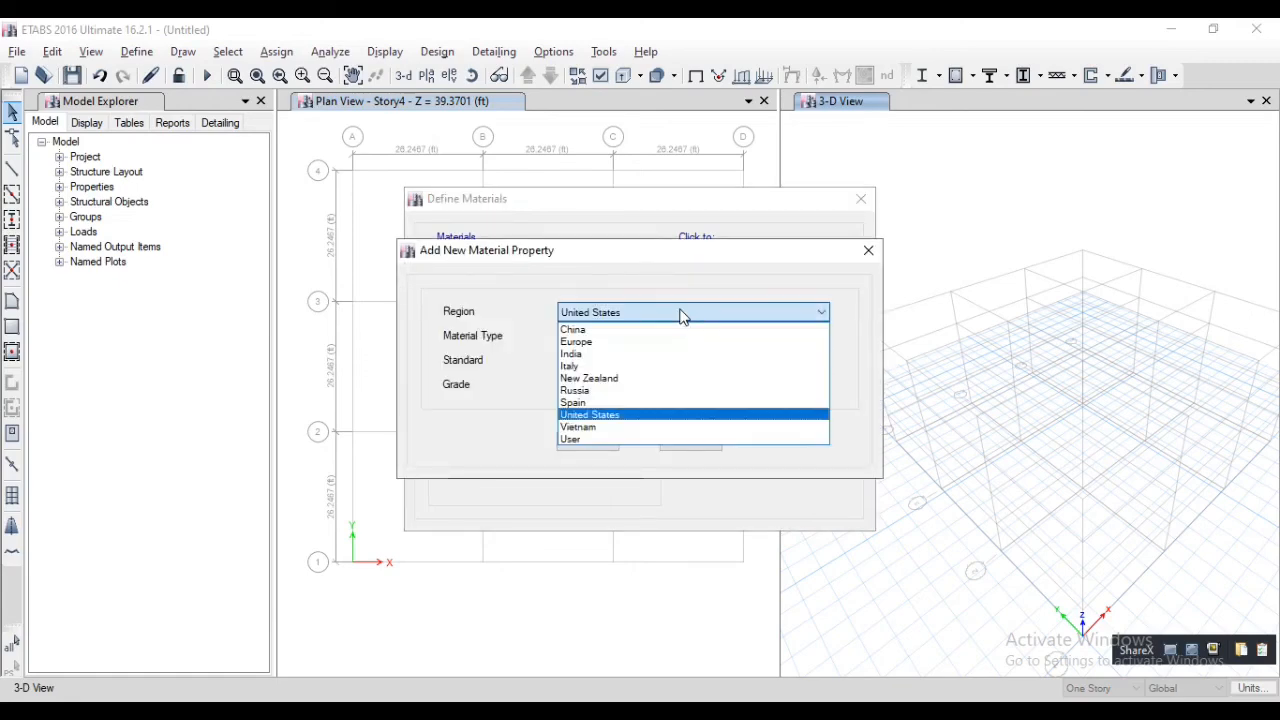
click(597, 441)
click(620, 340)
click(618, 336)
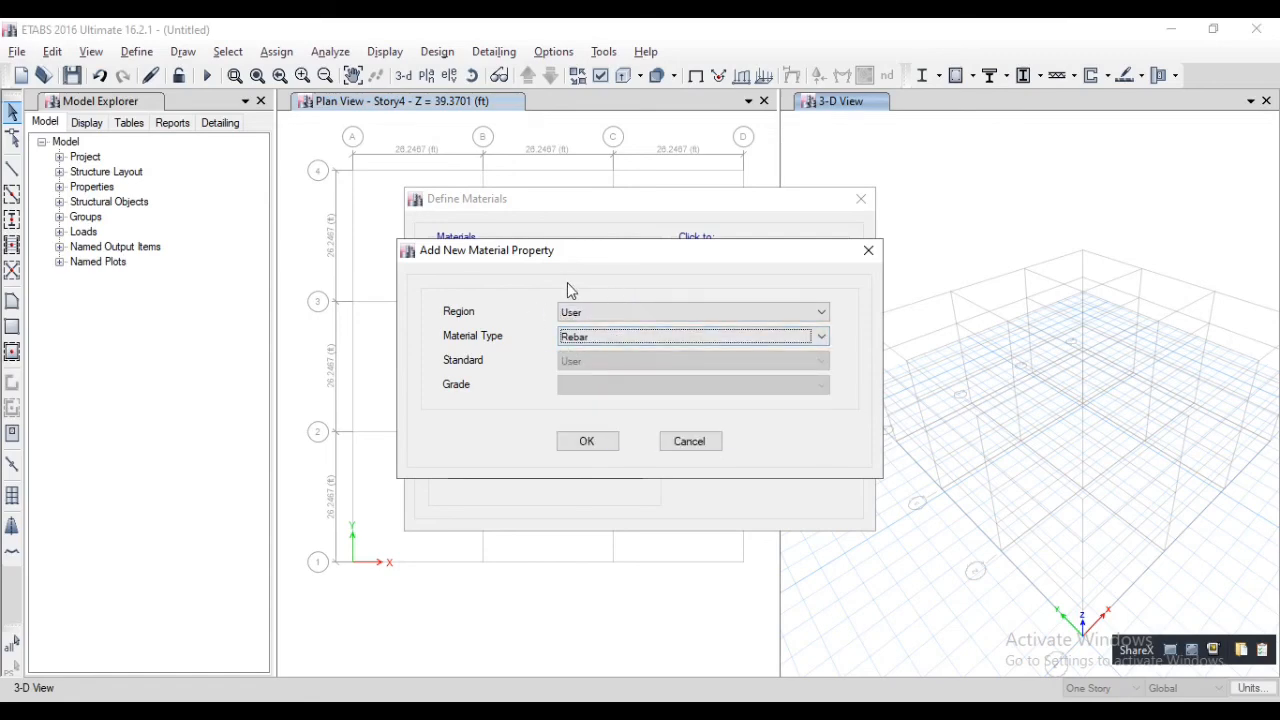
click(690, 442)
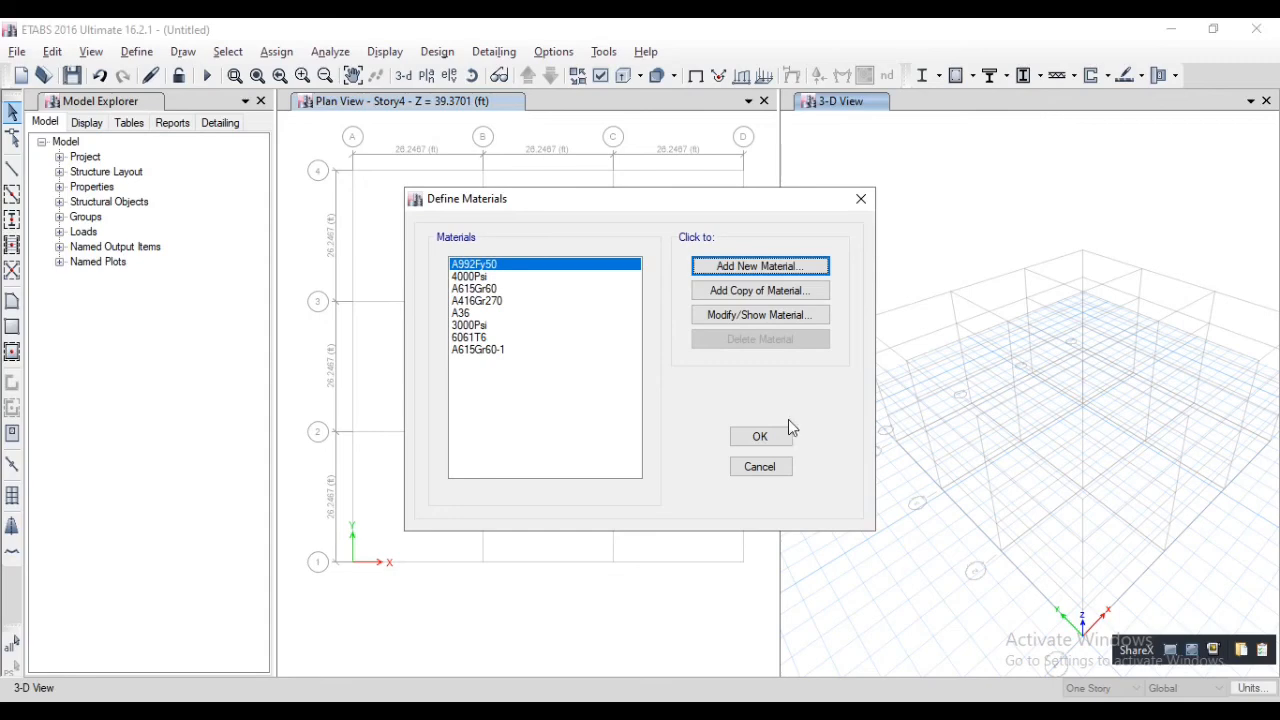
click(760, 437)
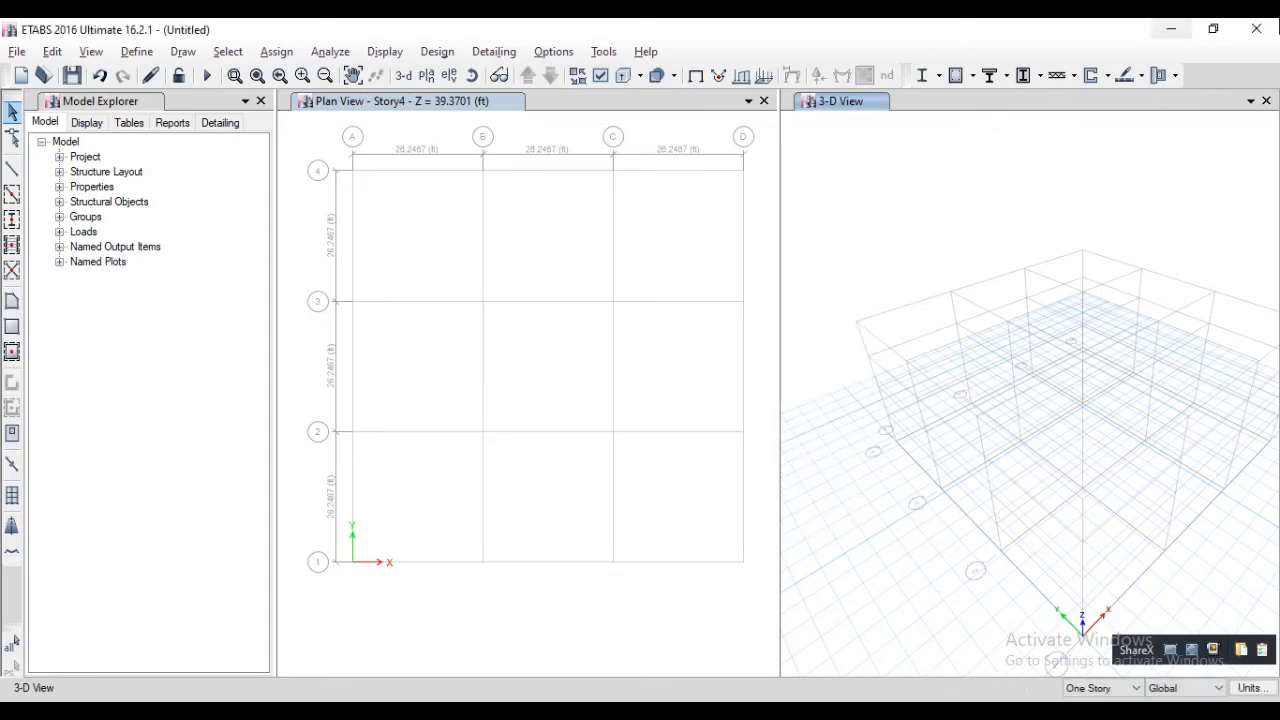